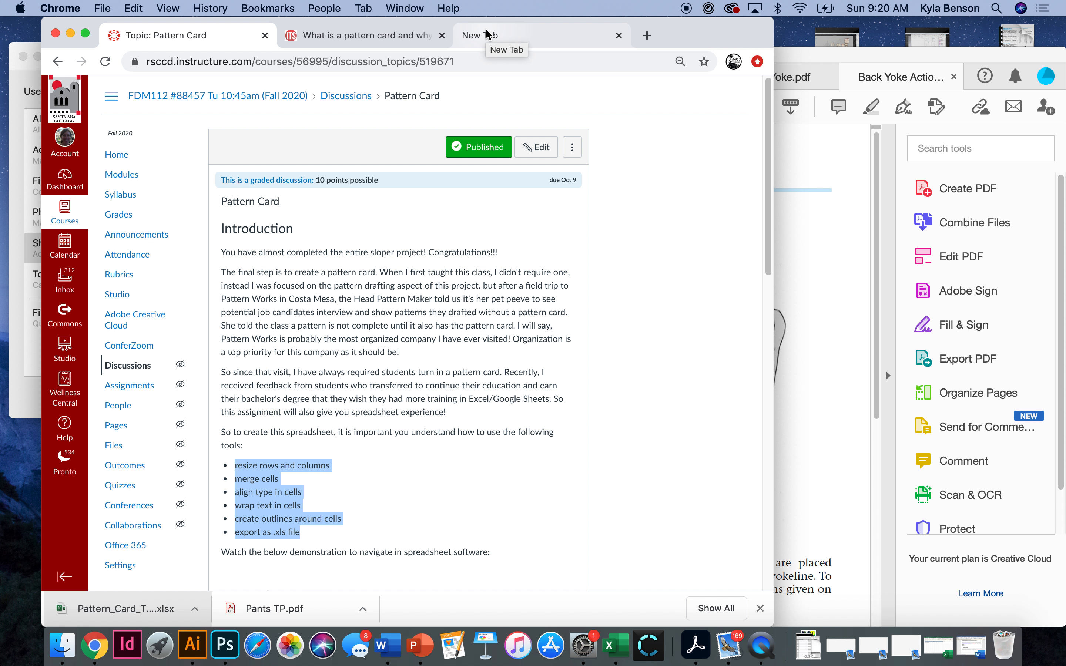
- Move the new tab into a separate window, search the web for "sheets" and open Google Sheets
mouse_move(487, 34)
mouse_down()
mouse_move(459, 48)
mouse_move(484, 40)
mouse_up()
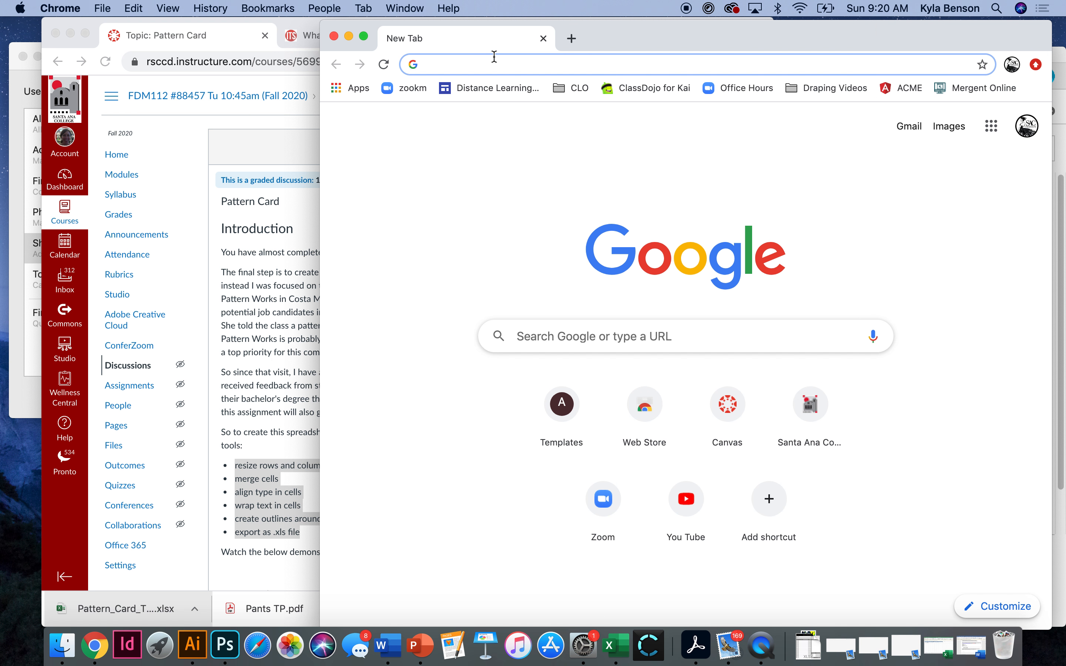
text(sheets)
key(Return)
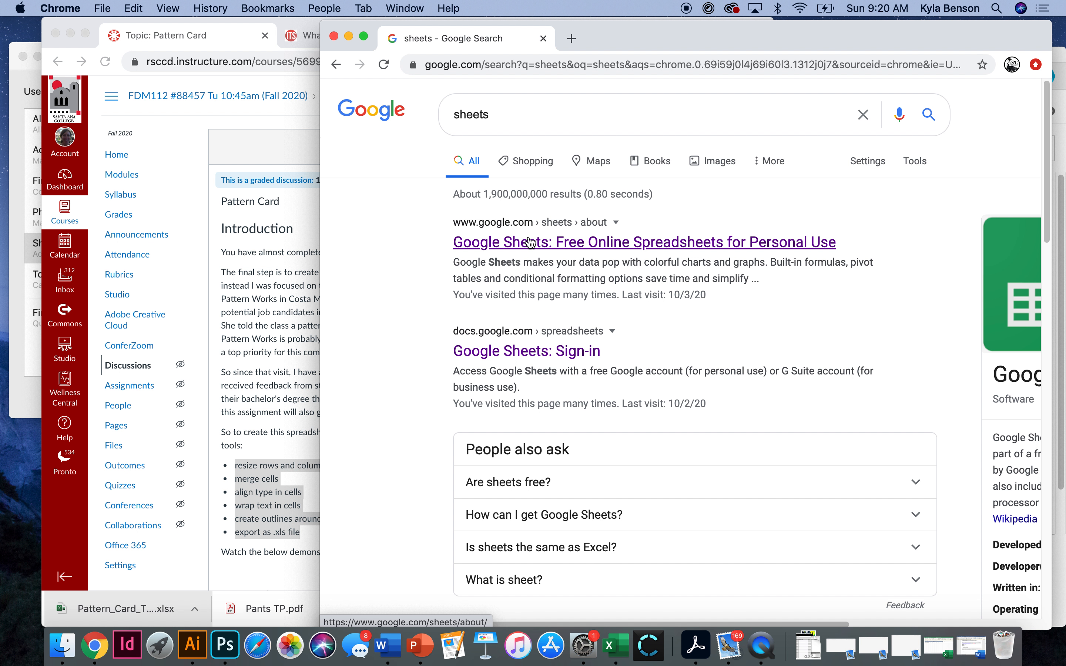
click(531, 242)
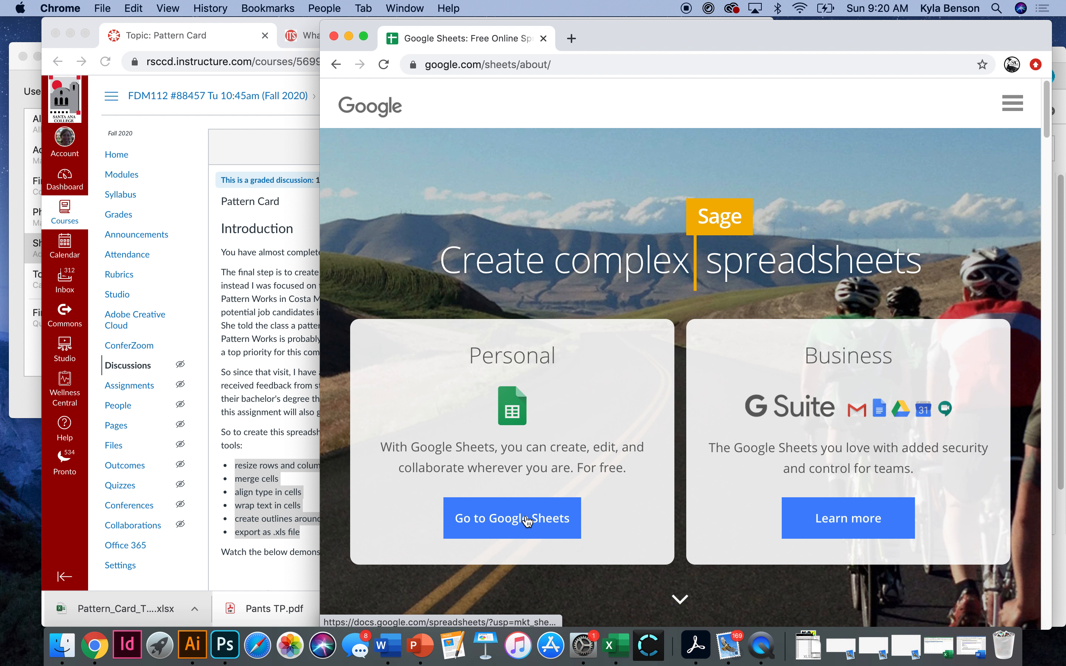
click(511, 514)
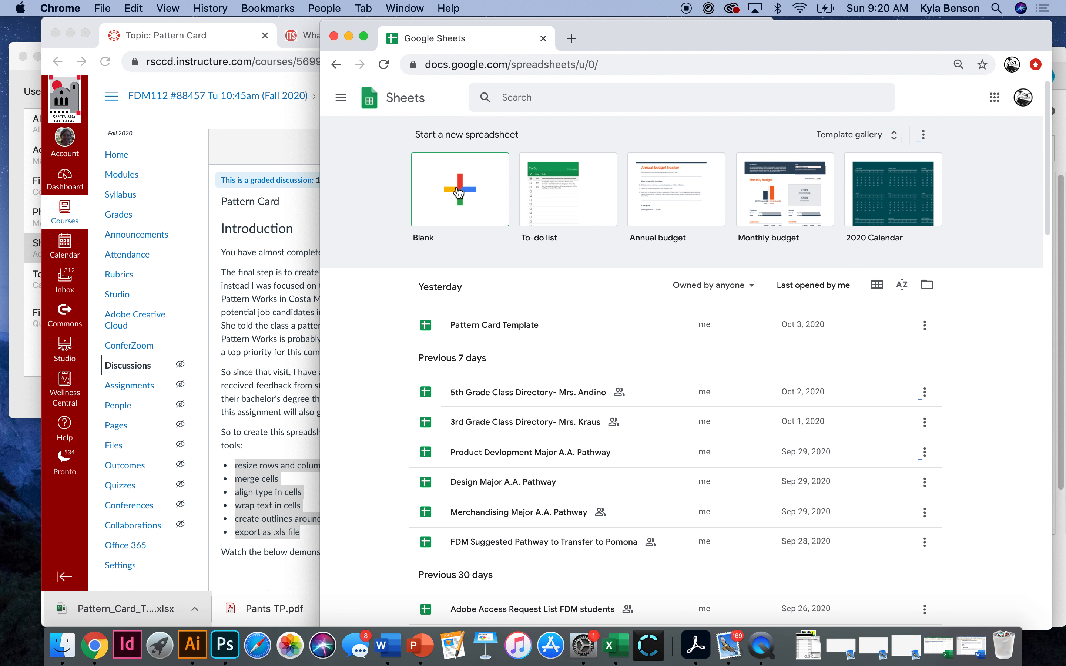
- Create a blank spreadsheet and arrange its window so the Pattern Card assignment's tool list stays visible beside it
click(457, 190)
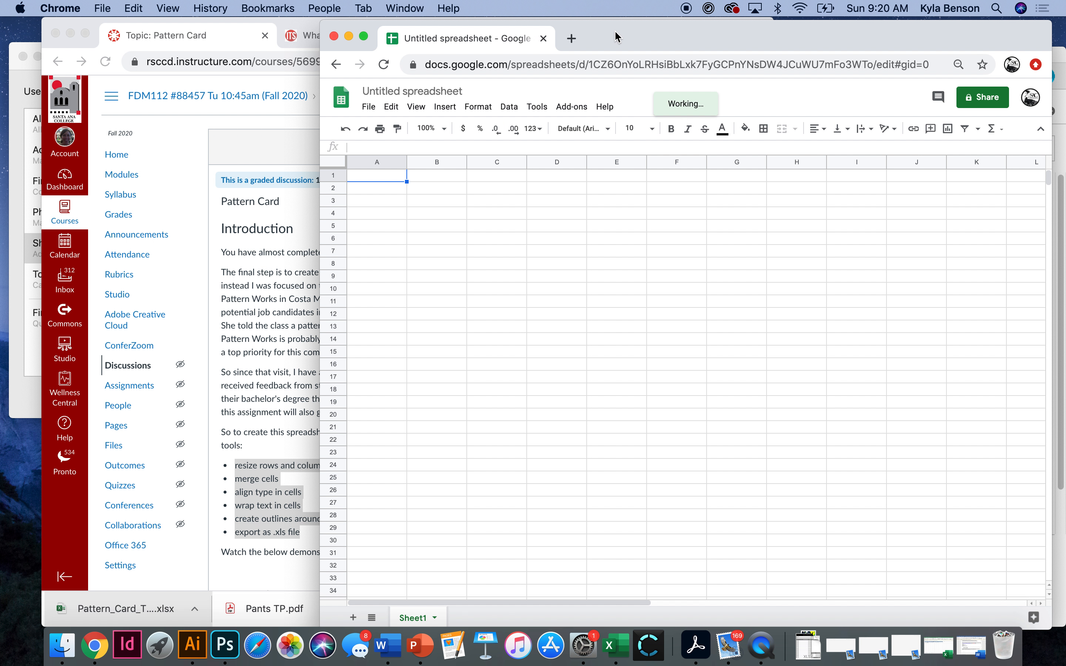
drag(616, 37, 673, 33)
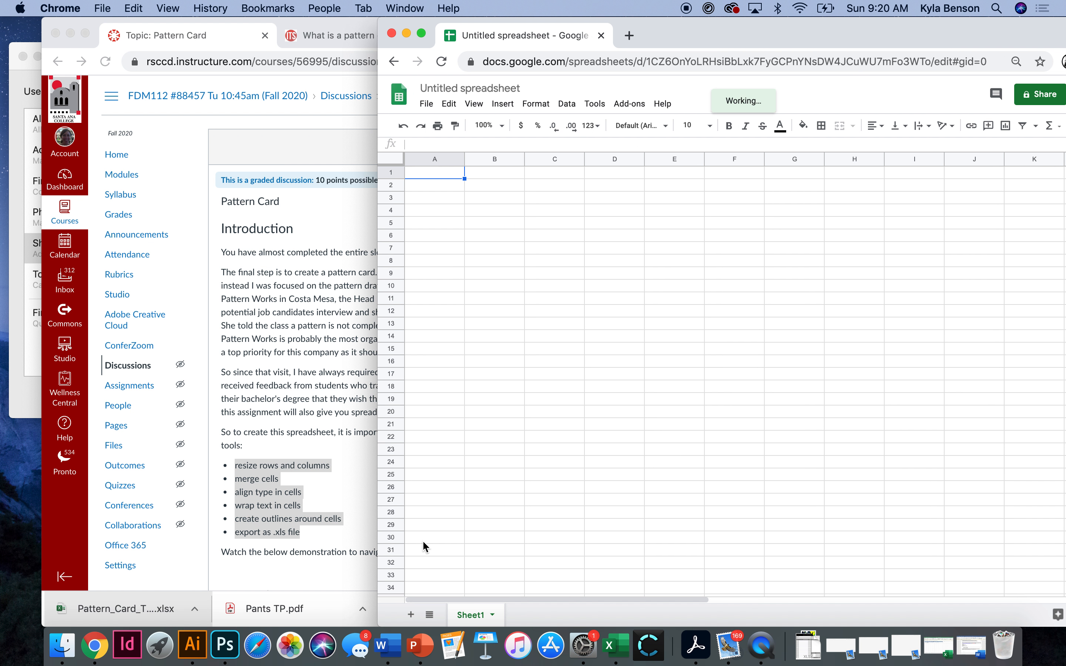
drag(309, 22, 110, 6)
drag(647, 39, 450, 39)
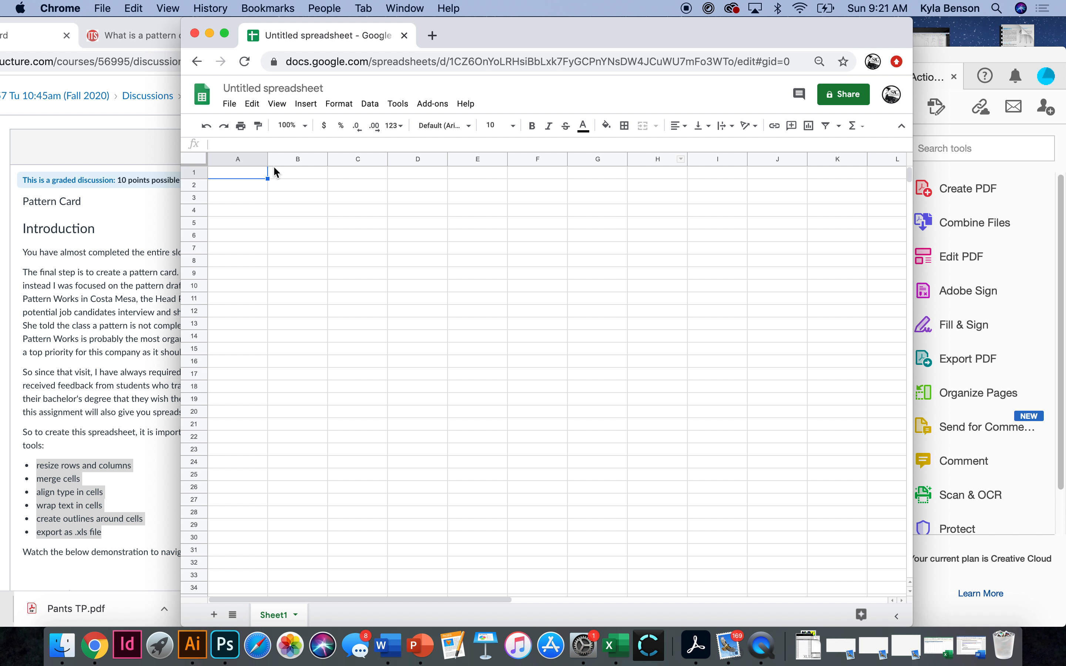
- Enlarge row 1 to a height of about 111 pixels
click(251, 159)
click(288, 159)
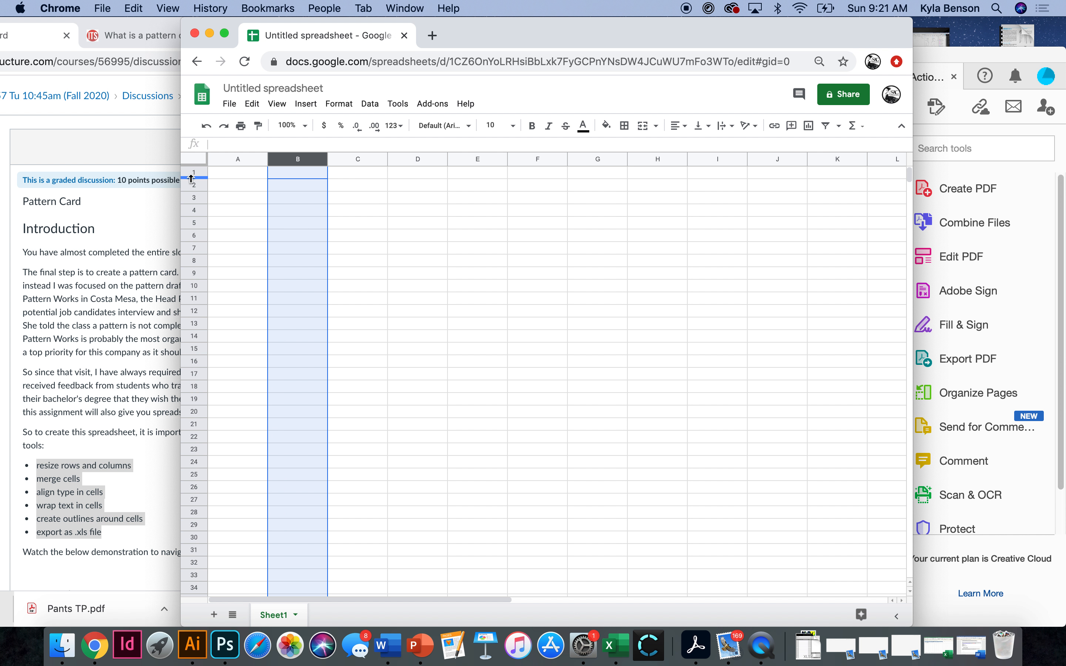
drag(194, 176, 197, 230)
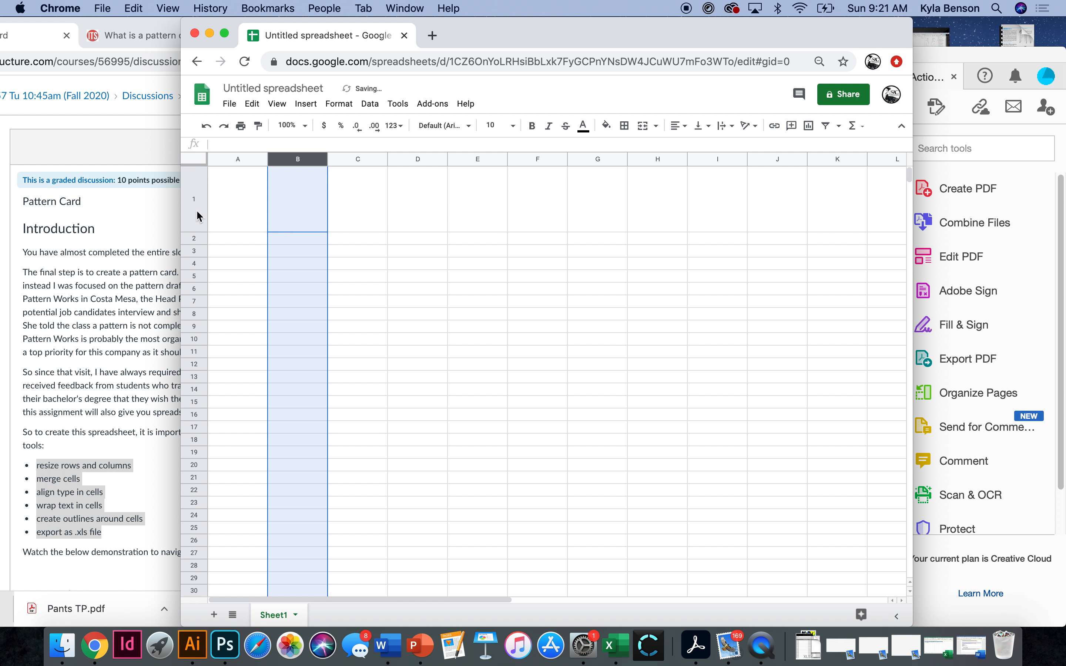
- Resize rows 1 to 16 together to a specified row height of 30 pixels
click(200, 217)
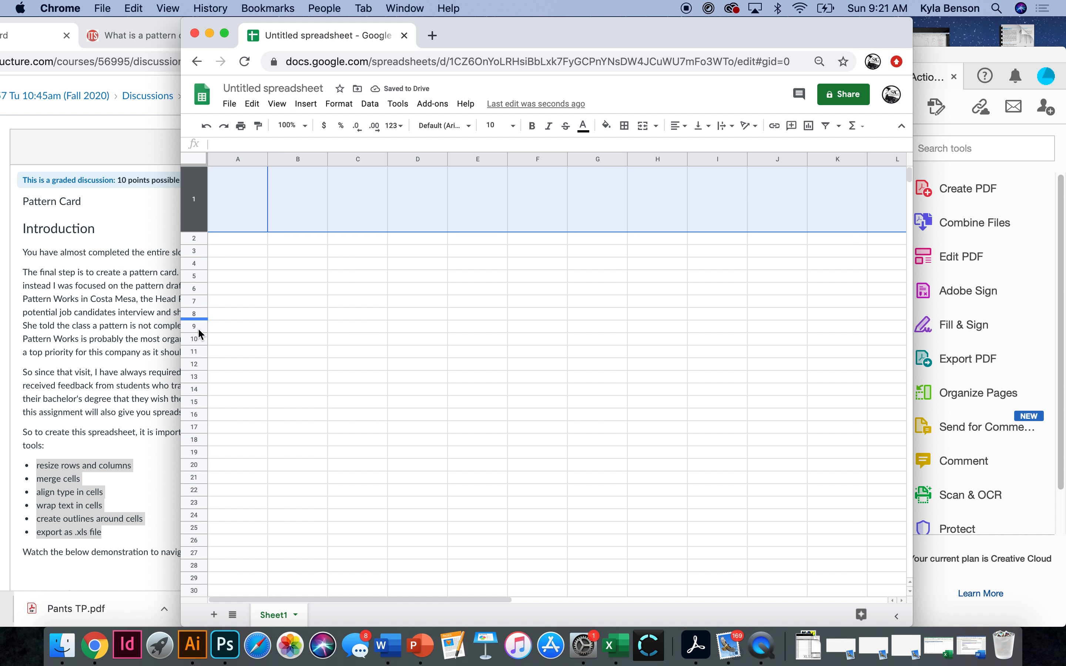
shift+click(196, 417)
right_click(196, 415)
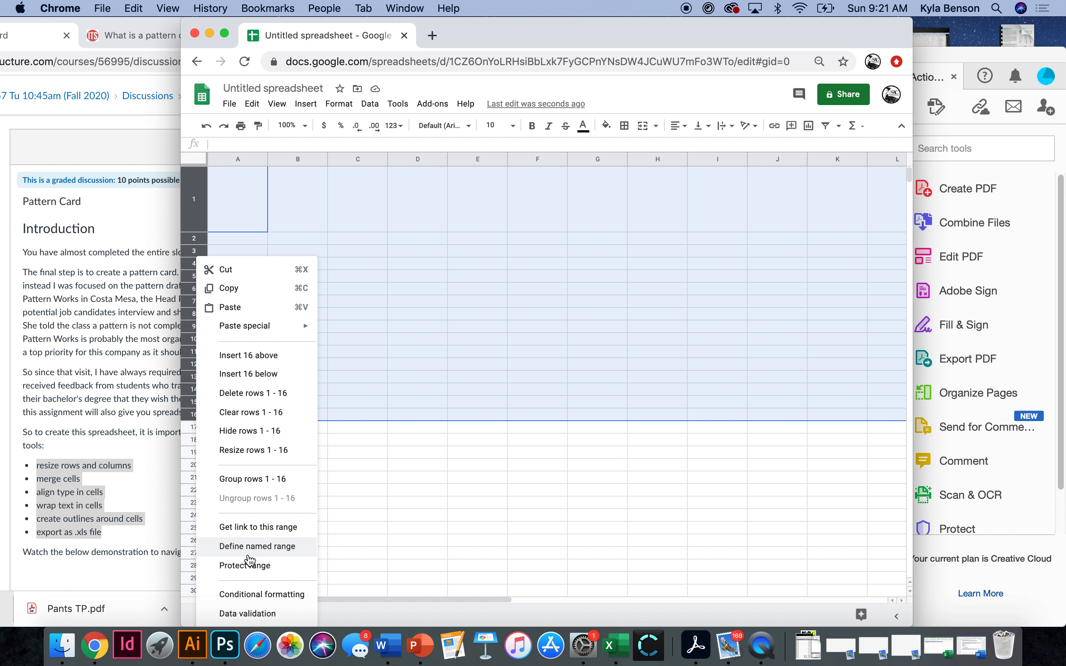
click(247, 450)
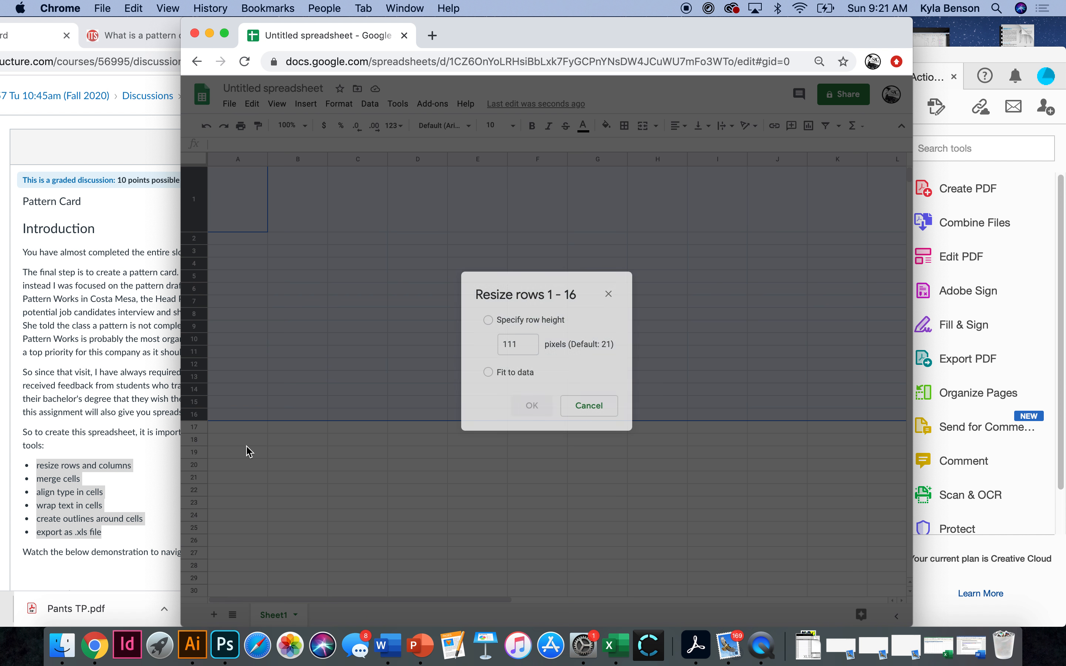
click(489, 322)
double_click(521, 347)
text(30)
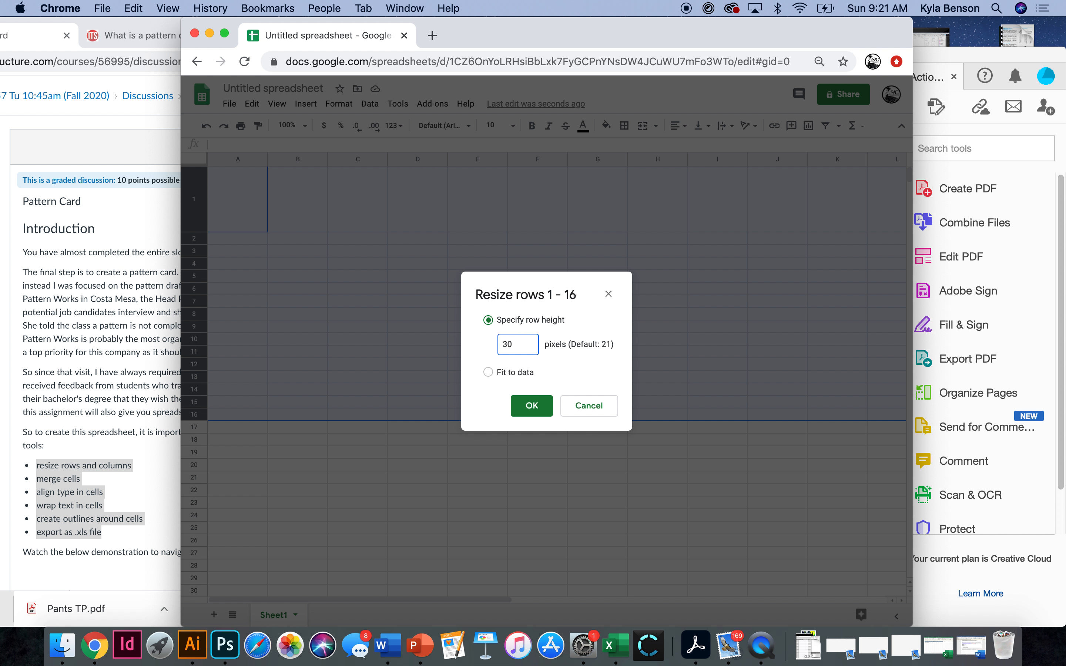
click(541, 411)
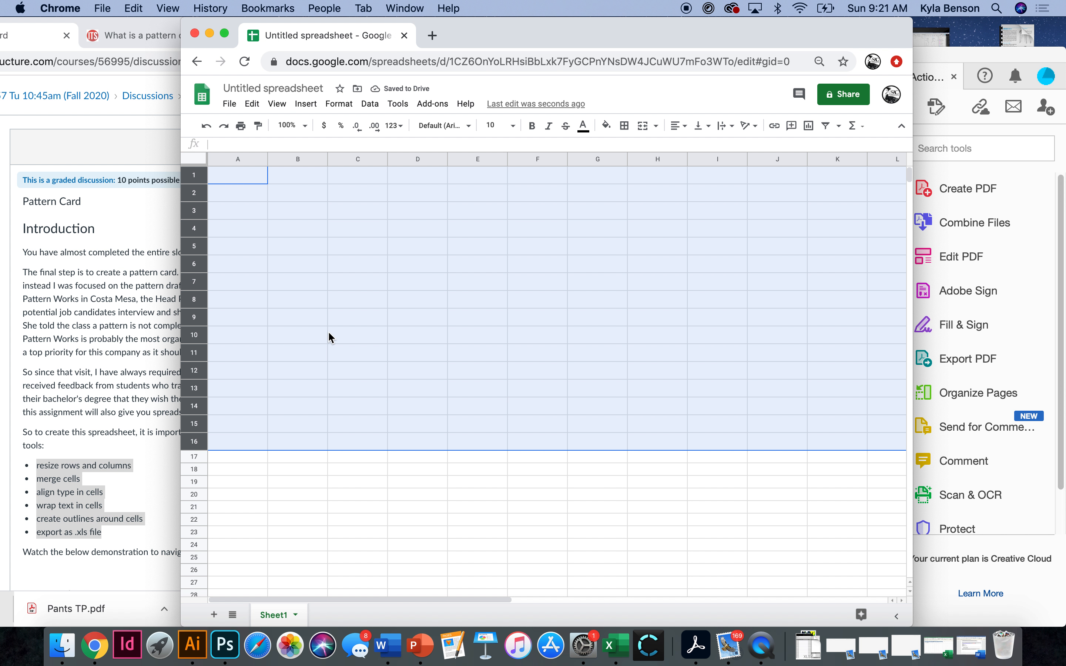
- Widen column A slightly
click(262, 161)
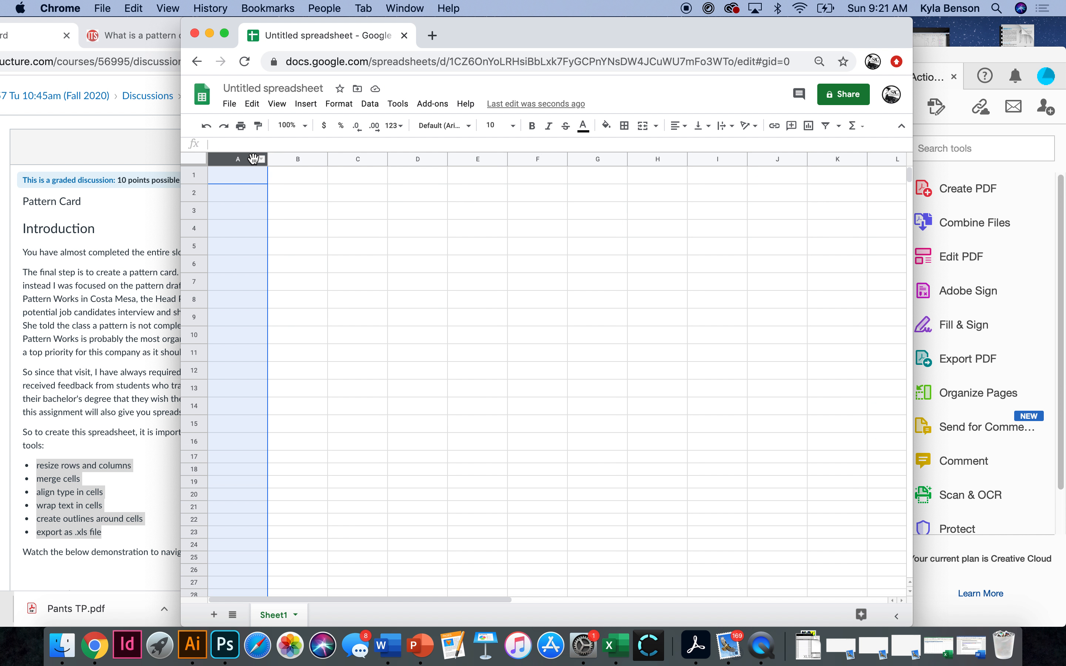
mouse_move(268, 160)
mouse_down()
mouse_move(317, 160)
mouse_move(273, 151)
mouse_up()
click(227, 159)
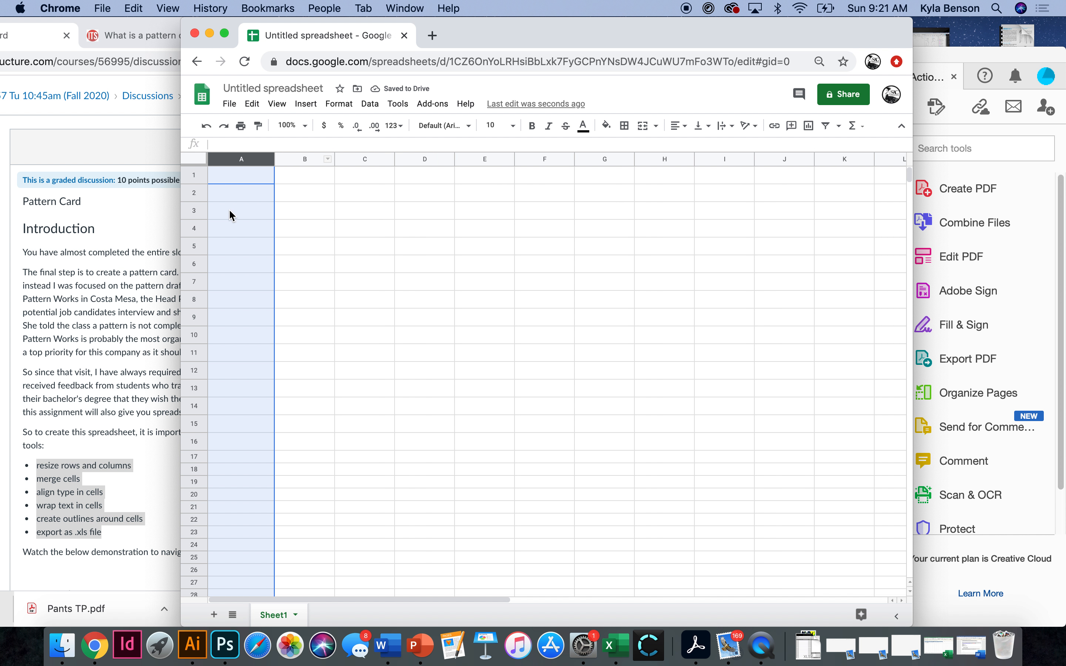
- Look at the pattern card example, enlarge row 4 as if for its sketch area, and undo the row resize
click(190, 228)
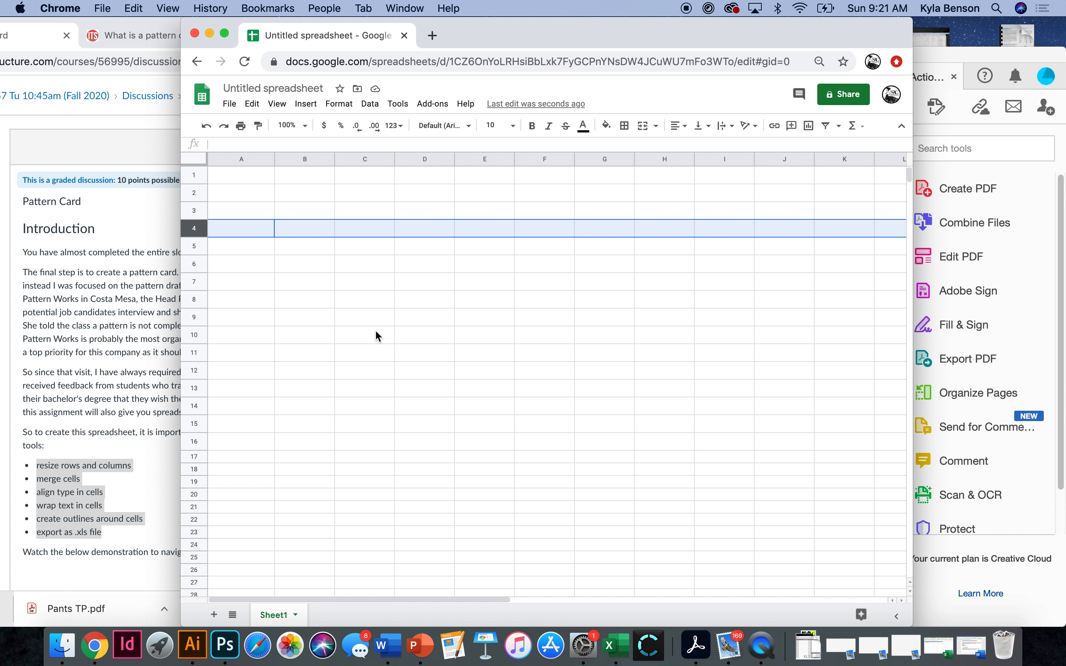
click(121, 34)
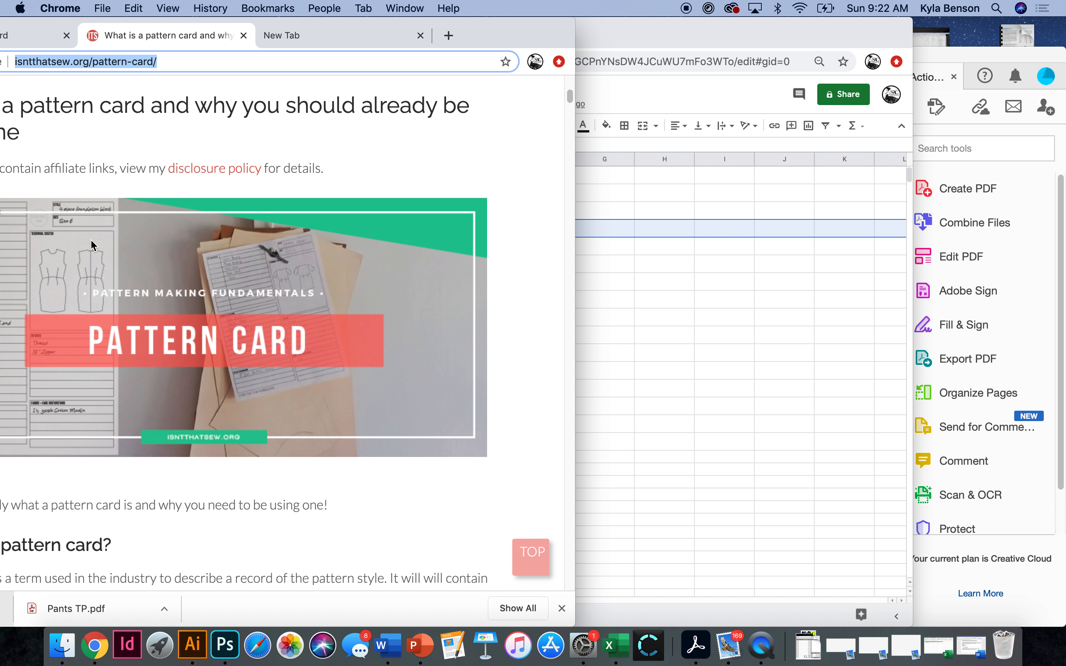
click(653, 321)
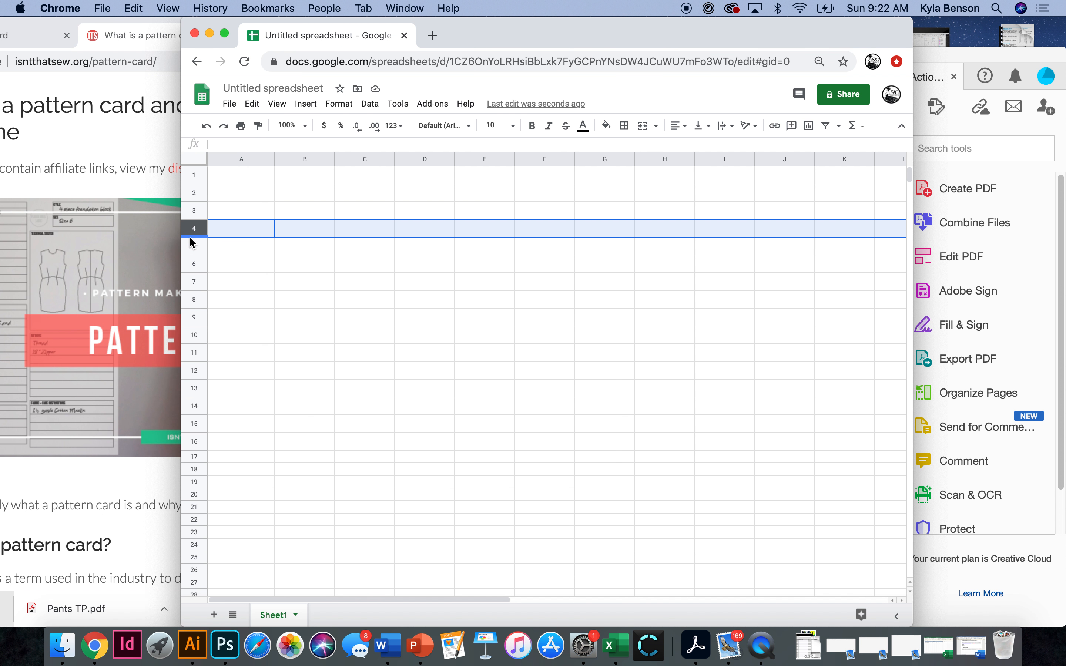
drag(194, 237, 211, 352)
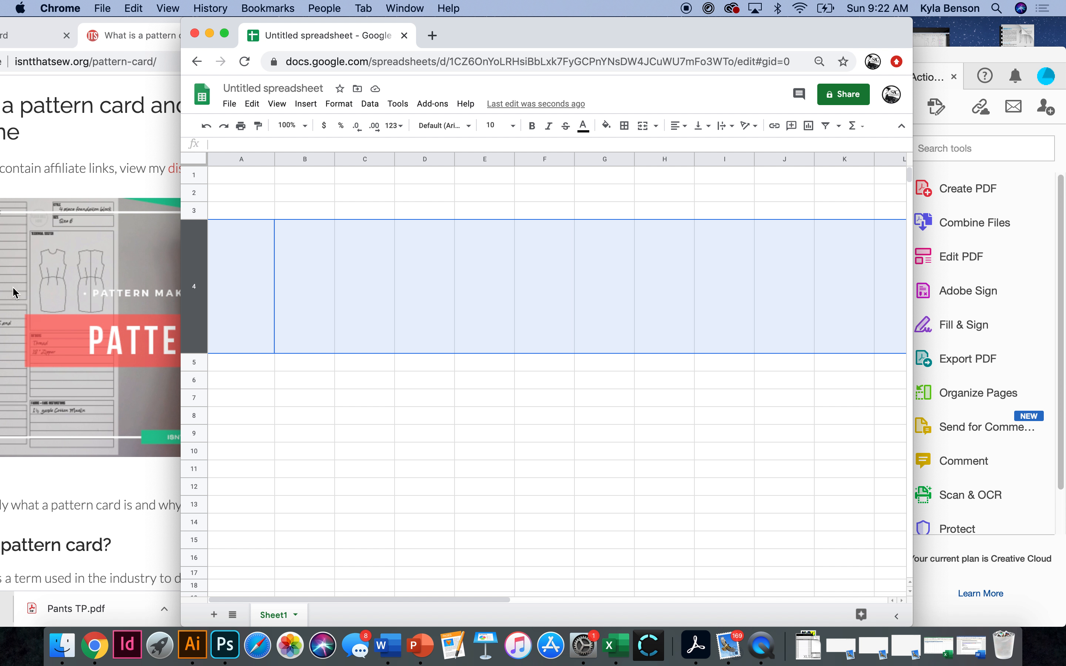
key(super+z)
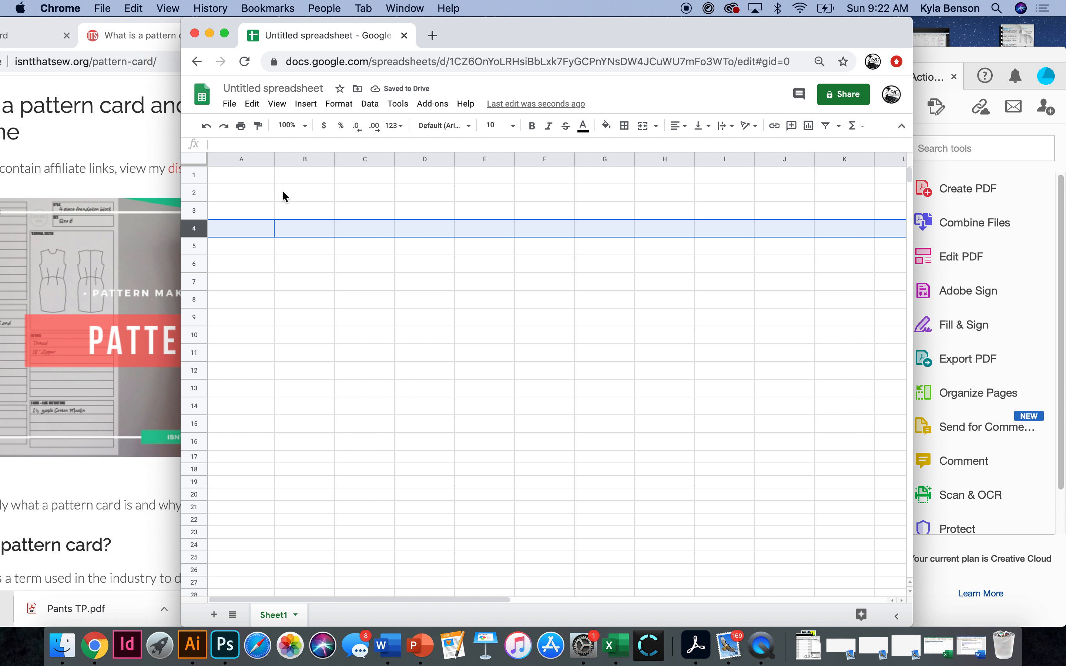
drag(410, 230, 546, 412)
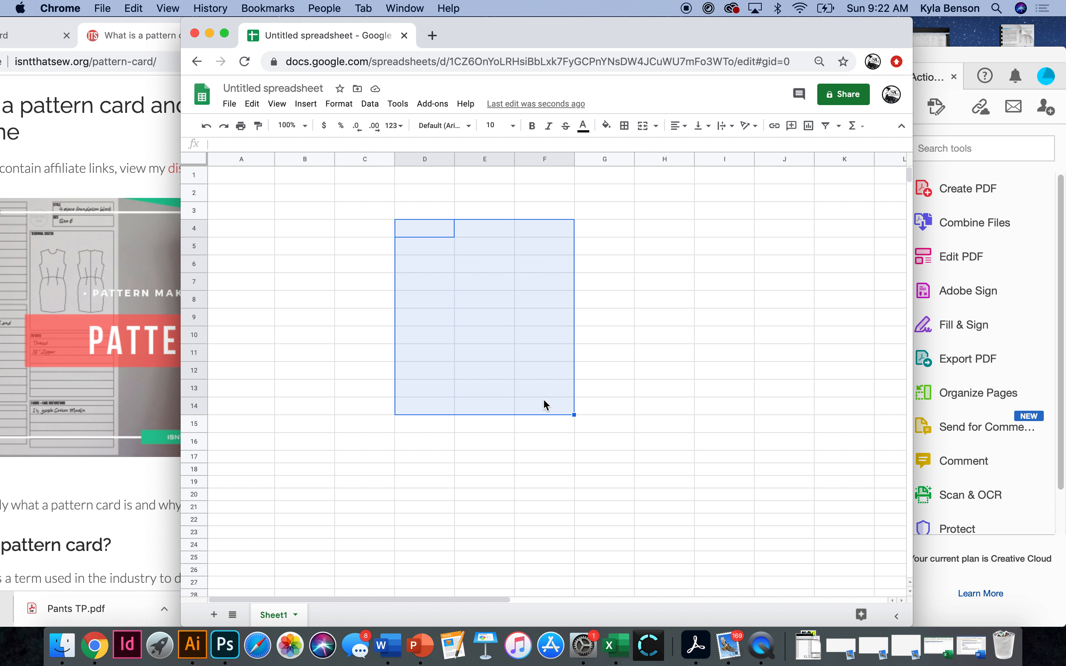
right_click(499, 282)
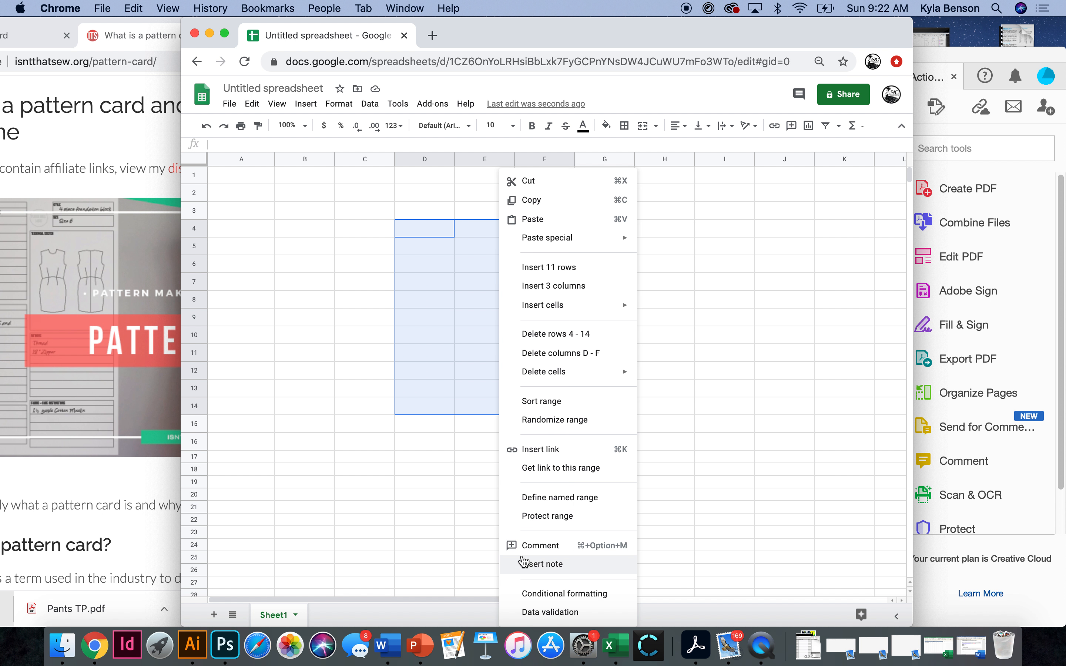
click(436, 321)
- Merge the cell range D5:G15 into a single cell
drag(425, 246, 606, 419)
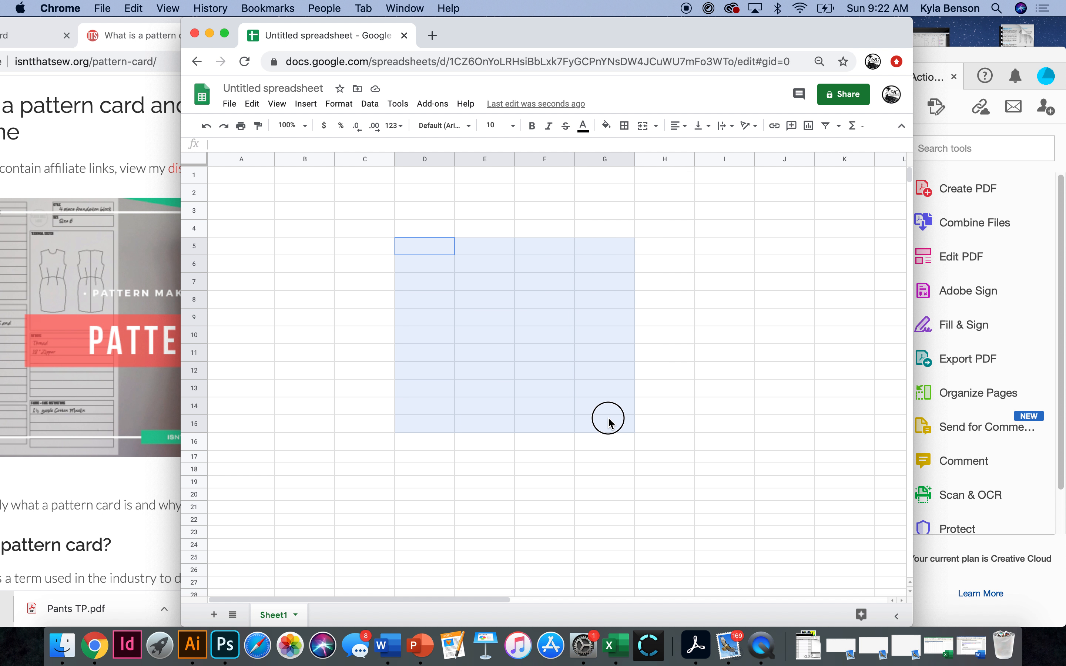
click(655, 127)
click(656, 130)
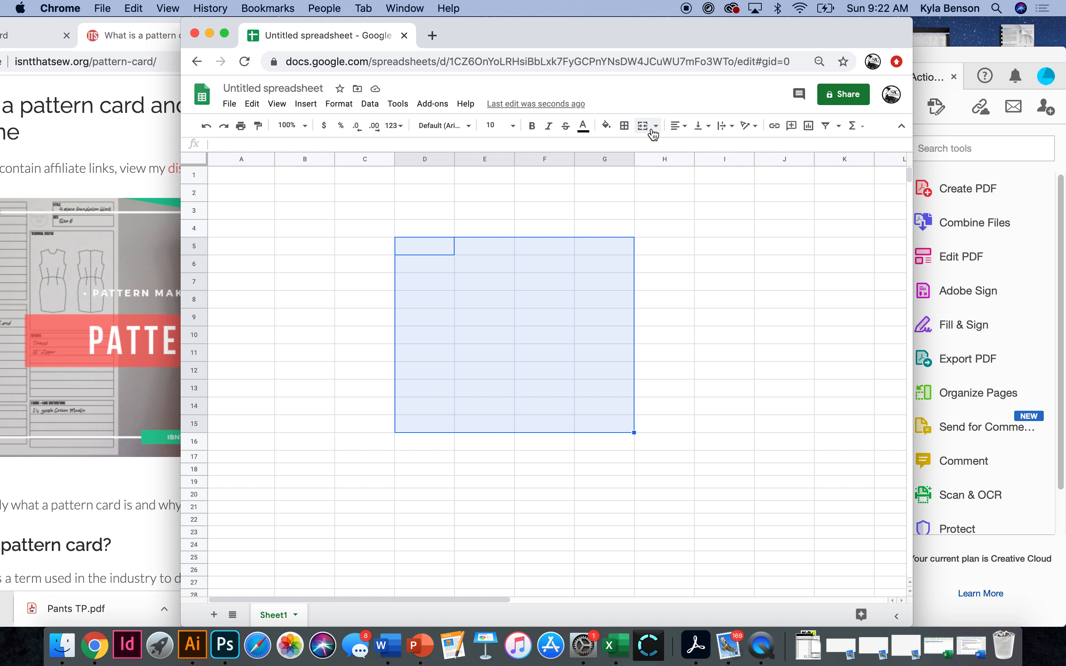
click(642, 128)
click(297, 379)
- Enter the sample text "dsagfnadso" in the merged cell and reselect that cell
click(511, 363)
text(dsagfnadso)
click(661, 282)
click(512, 333)
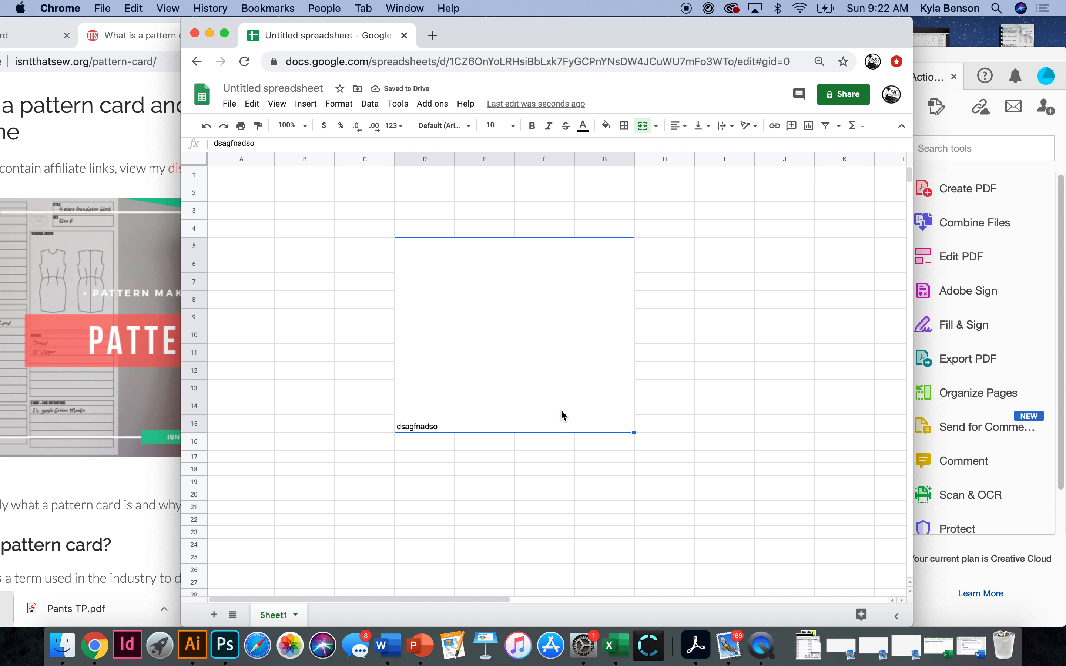
- Check the assignment's tool list and align the merged cell's text to the horizontal center and vertical middle
click(18, 35)
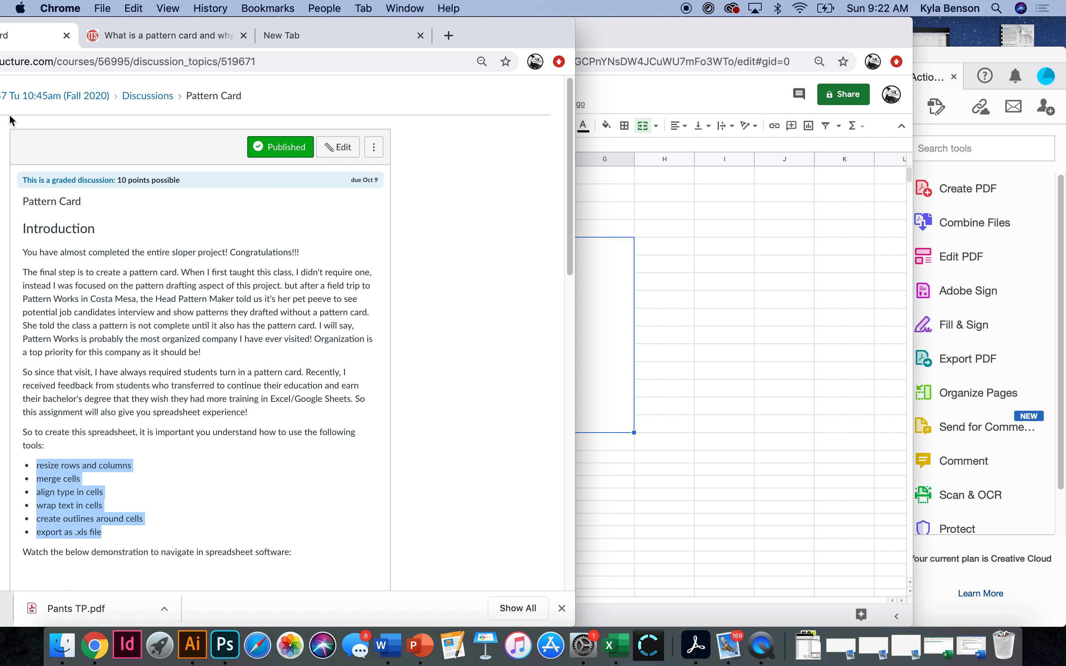
click(742, 310)
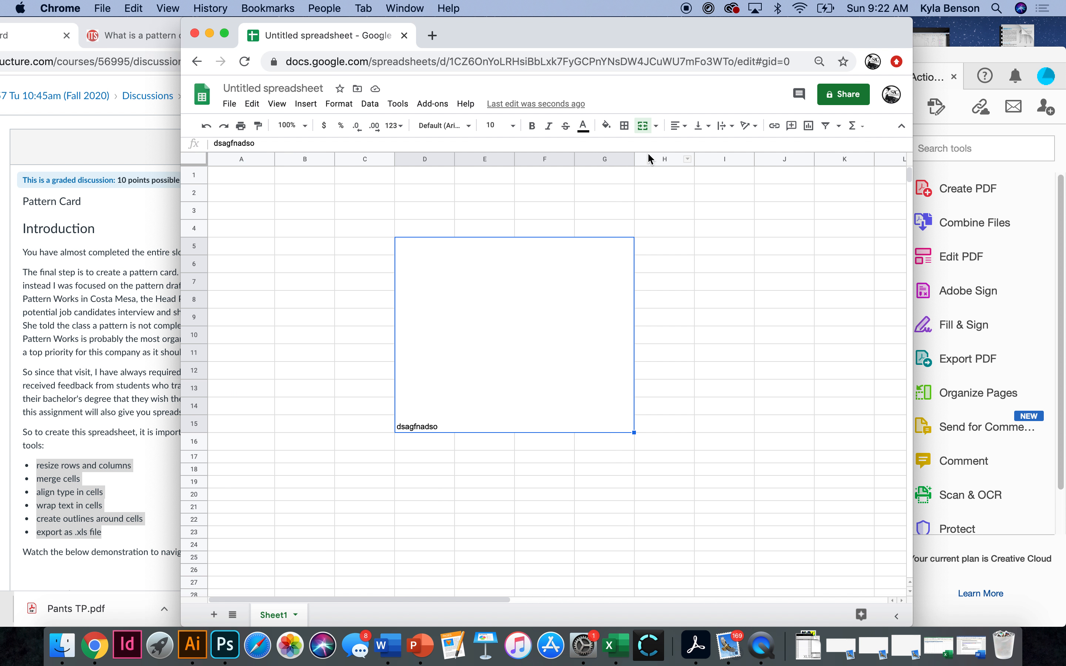
click(687, 129)
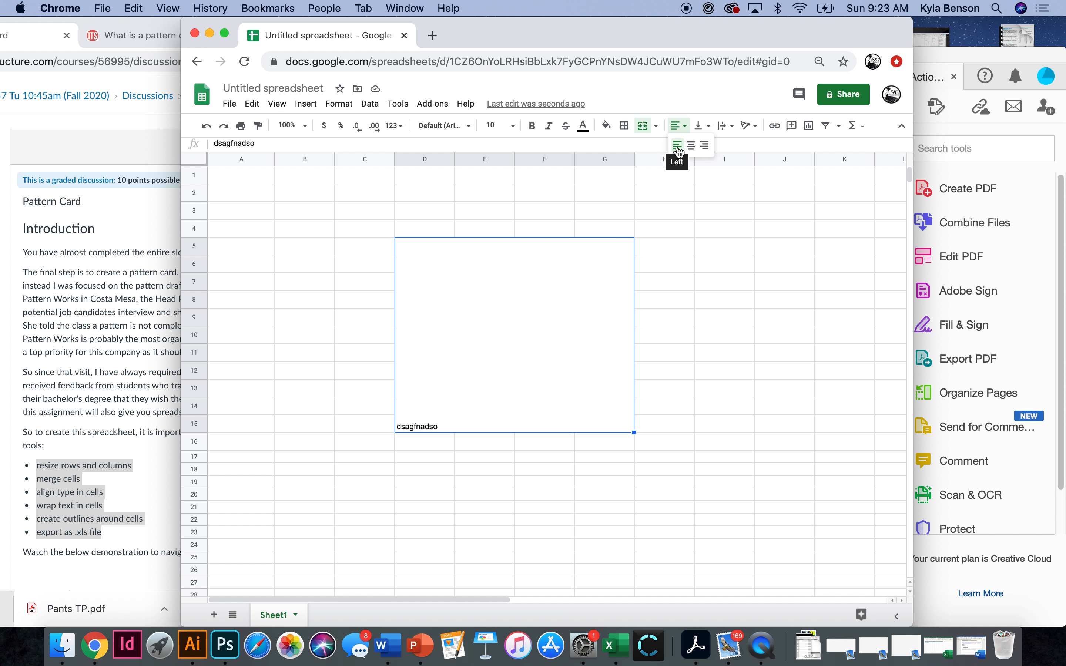
click(690, 145)
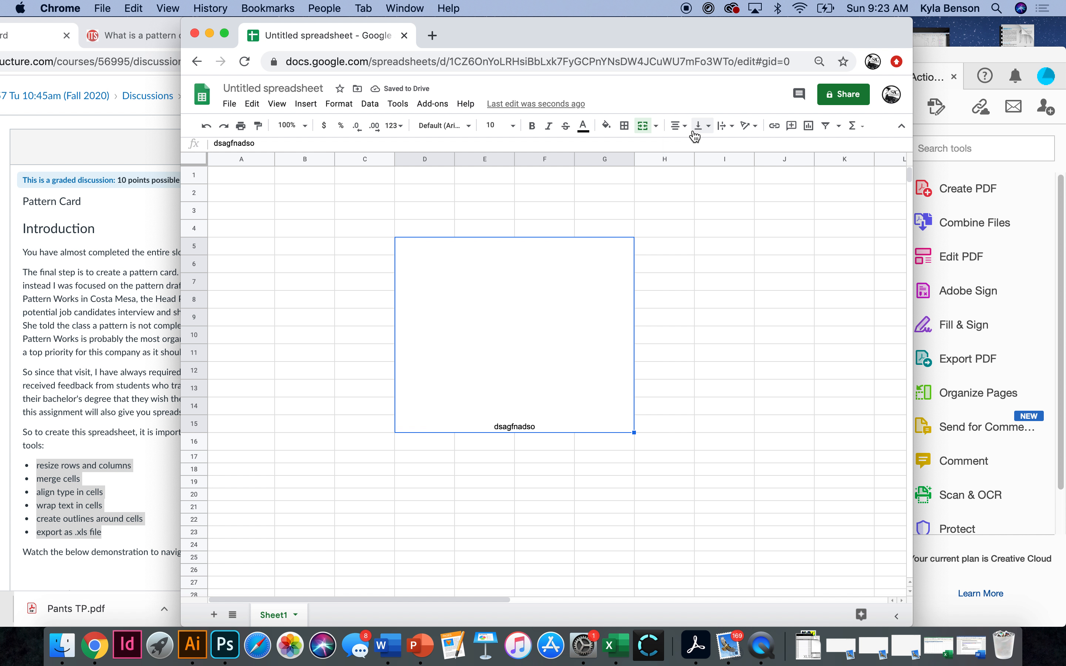
click(709, 130)
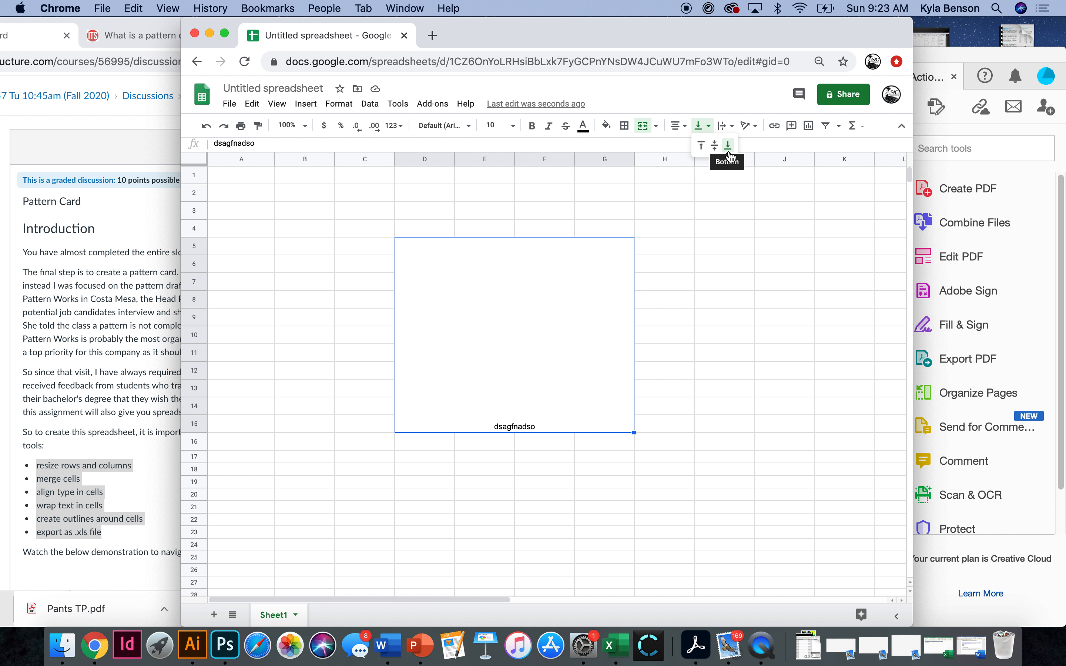
click(715, 145)
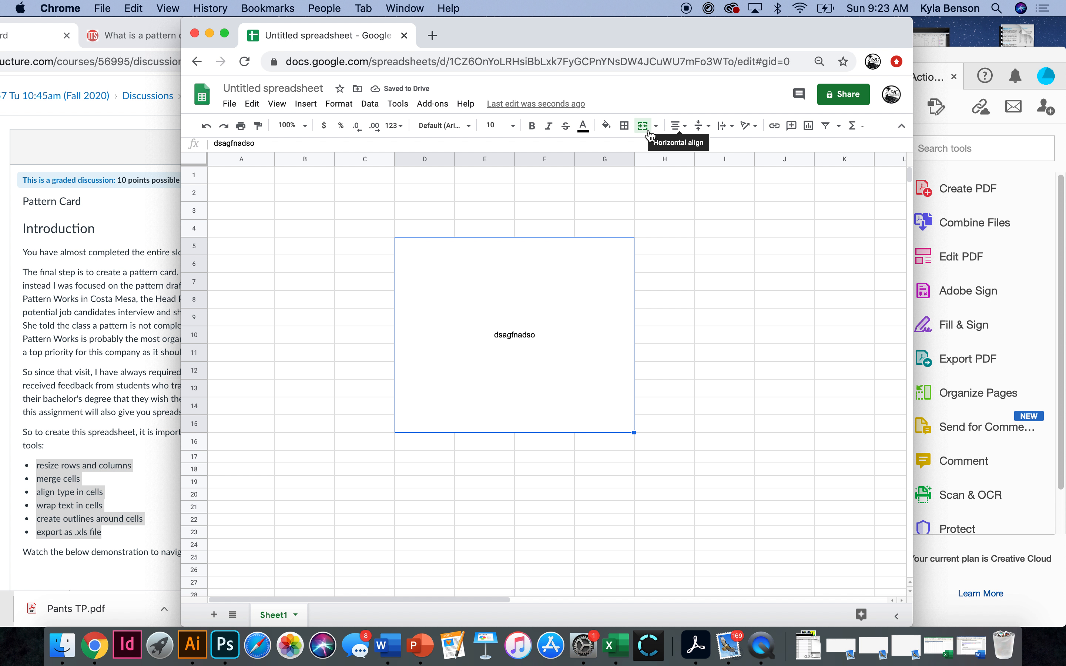
click(503, 314)
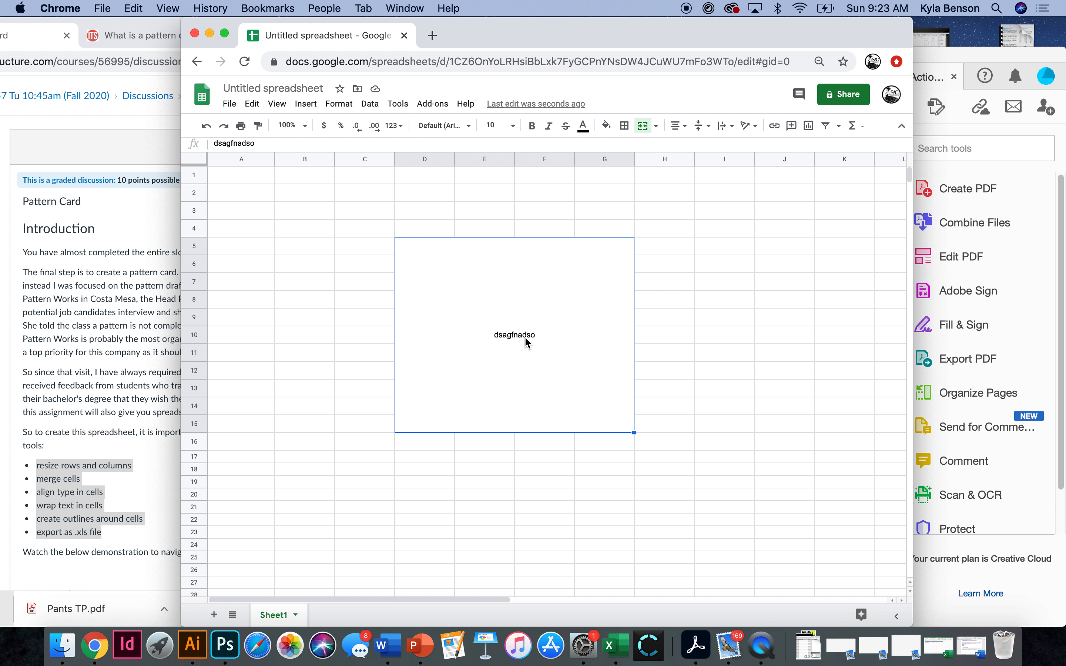
- Enter the long sample text "skjdhgoisigrsohgjkdsbgjabrjkfnjlgebgln" in cell C10 and reselect that cell
click(364, 334)
text(skjdhgoisi)
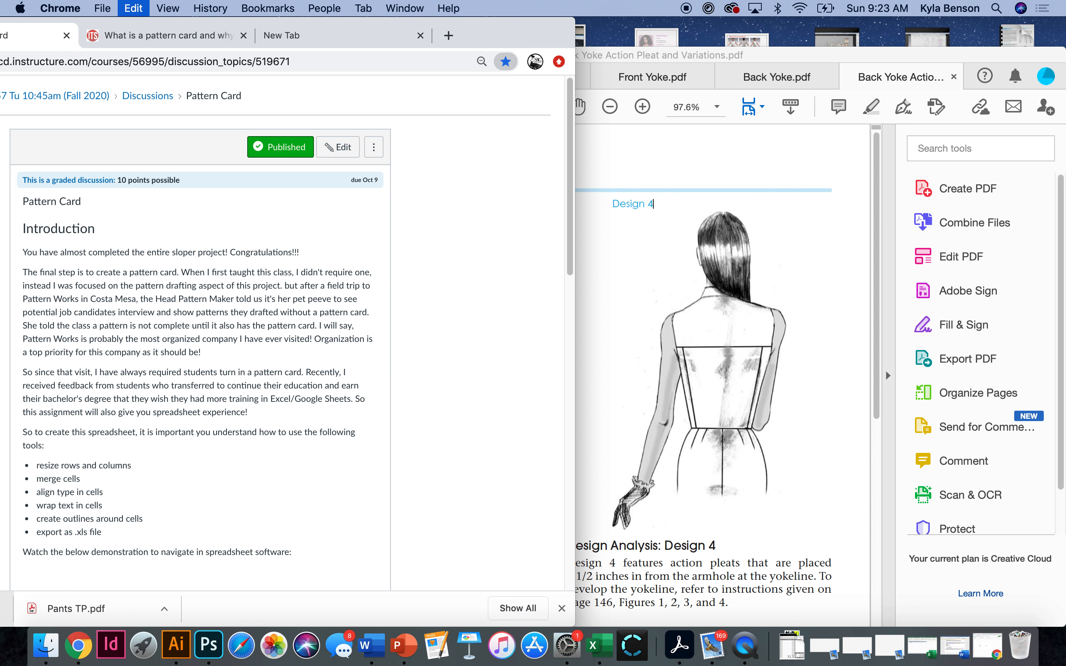
key(super+s)
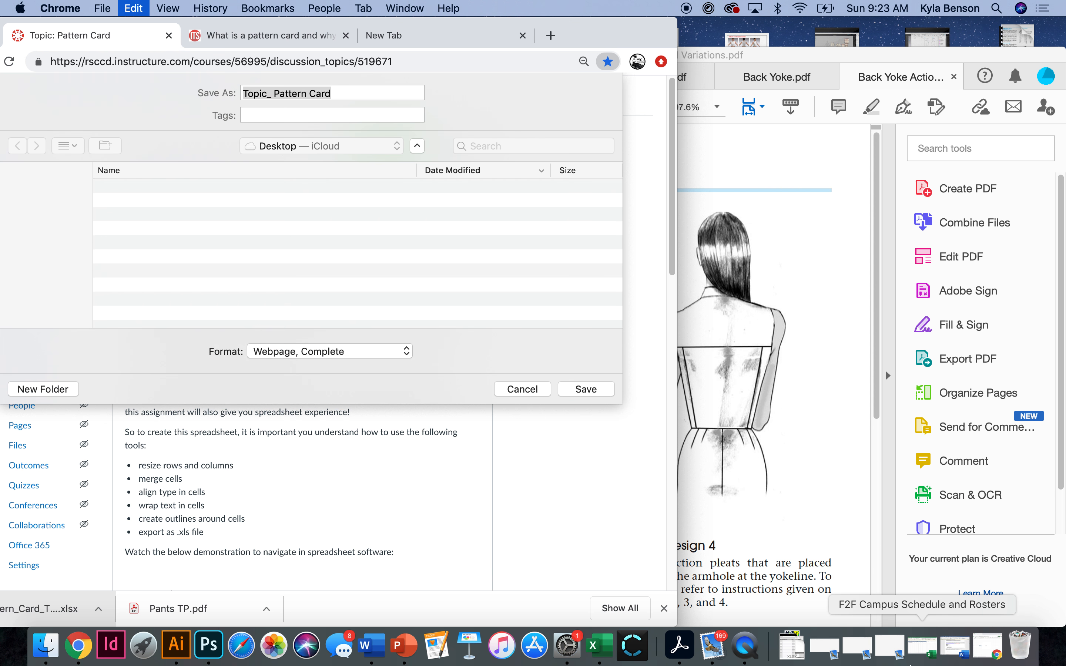
click(527, 389)
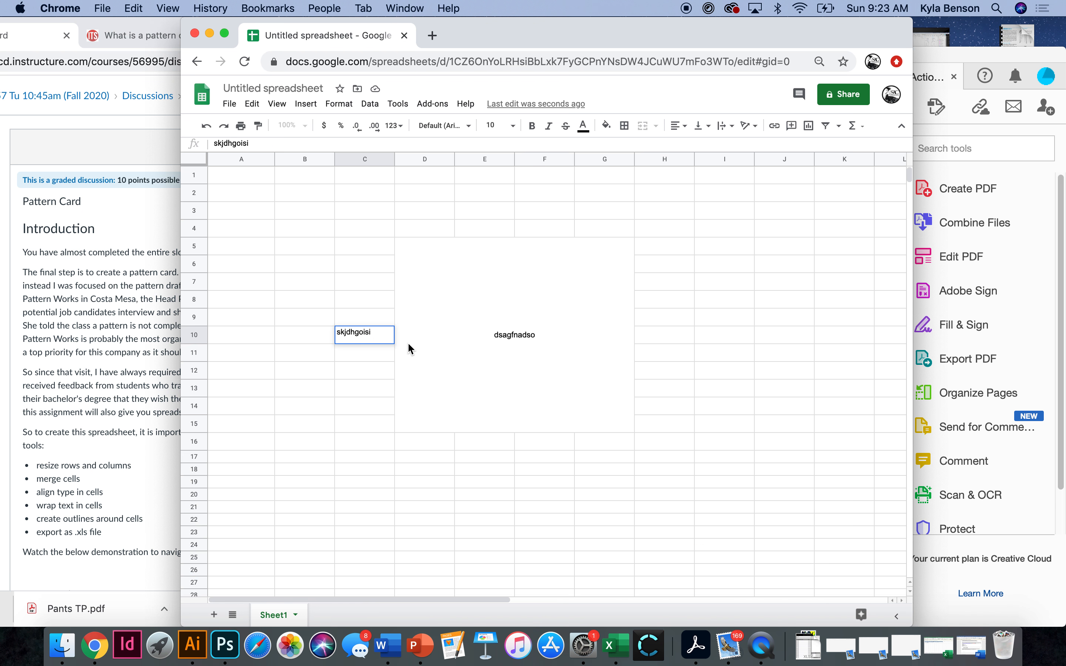
text(grsohg)
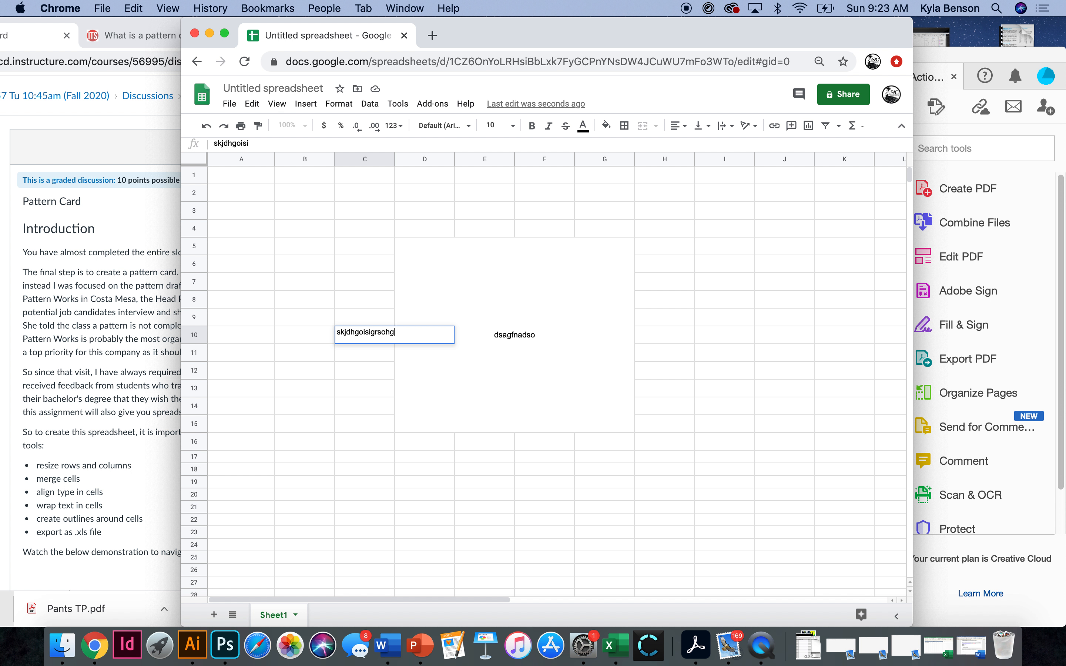
text(jkdsbgjabrjkfnjlgebgln)
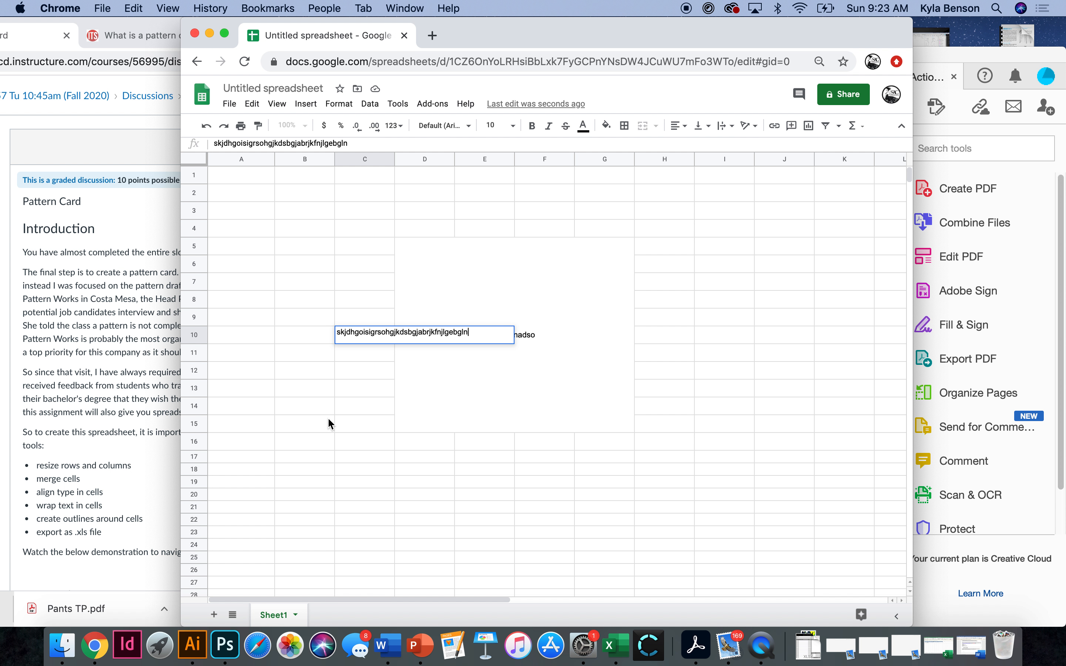
click(360, 419)
click(373, 336)
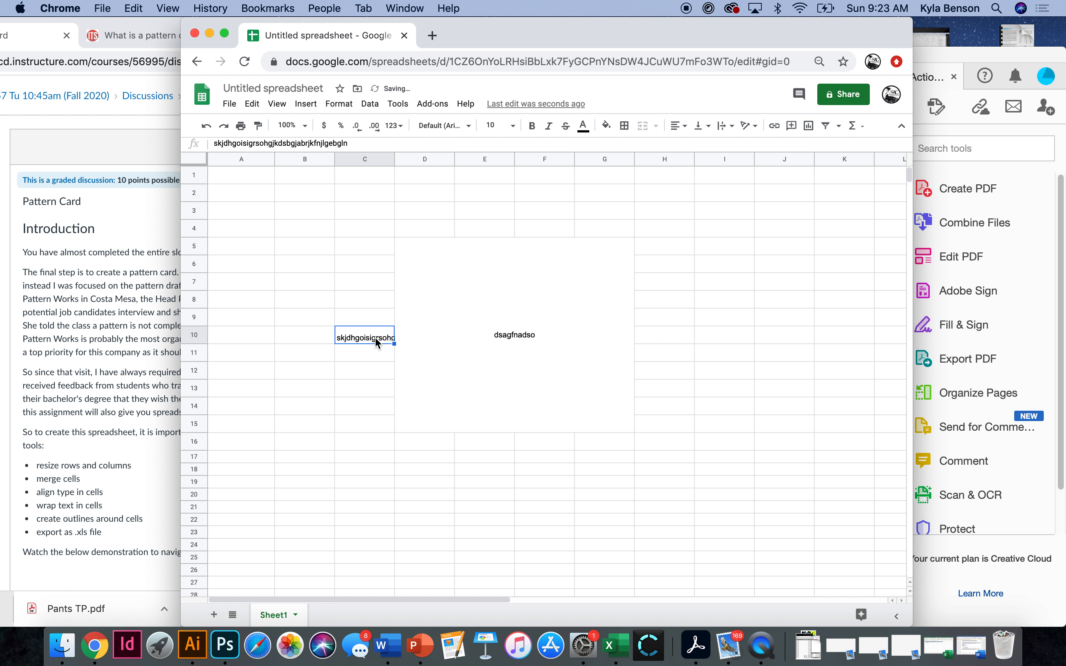
- Insert spaces into the text in C10 so it reads "skjdhgoisigr sohgjkds bgjabrjkfn jlgebgln"
double_click(375, 337)
click(377, 328)
click(403, 331)
click(443, 331)
click(407, 394)
click(332, 110)
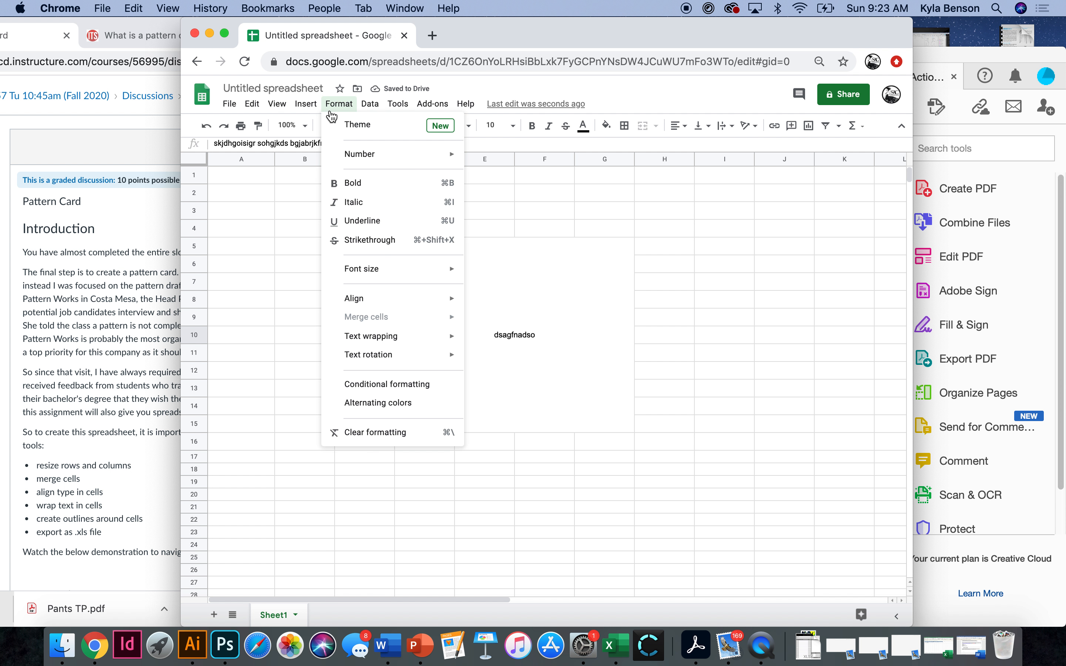
mouse_move(406, 338)
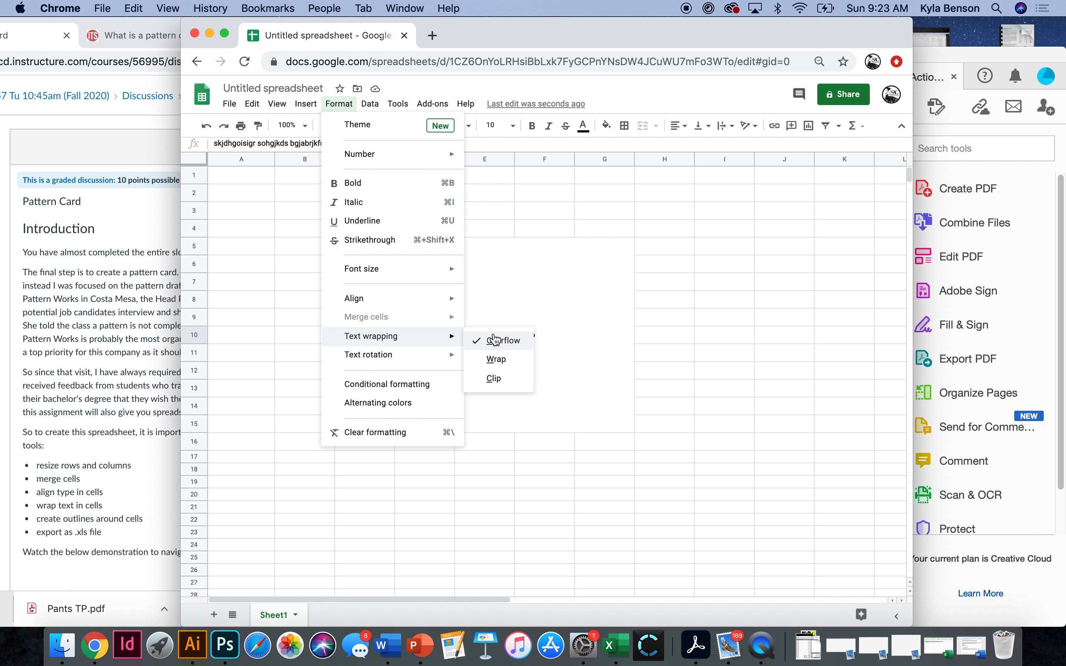
click(485, 531)
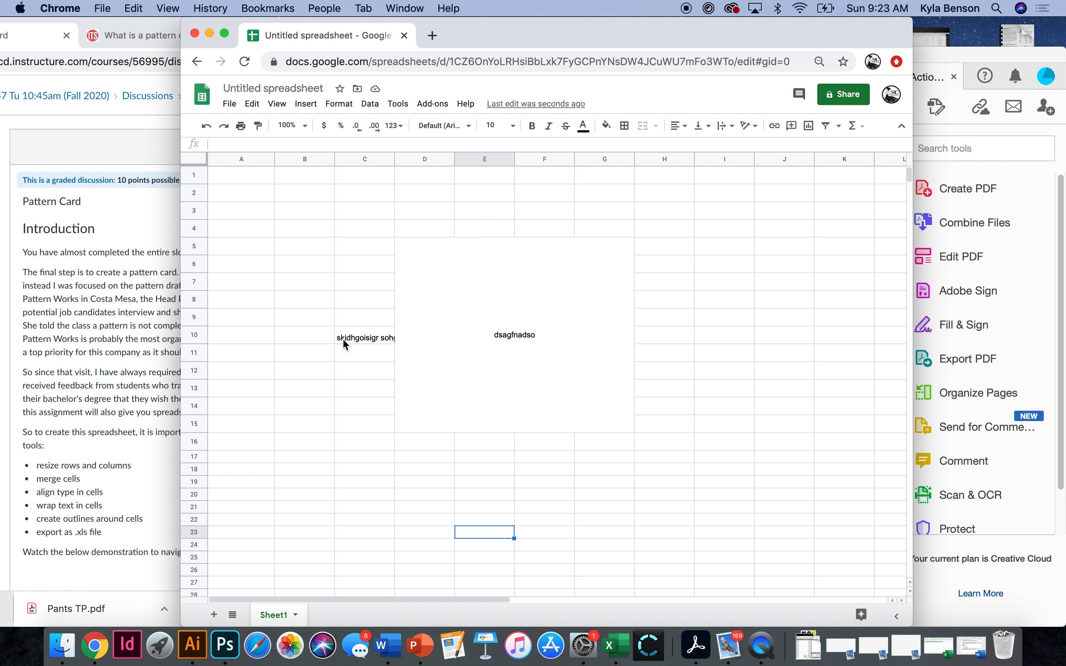
- Copy the sample text from cell C10 into cell H10
click(684, 328)
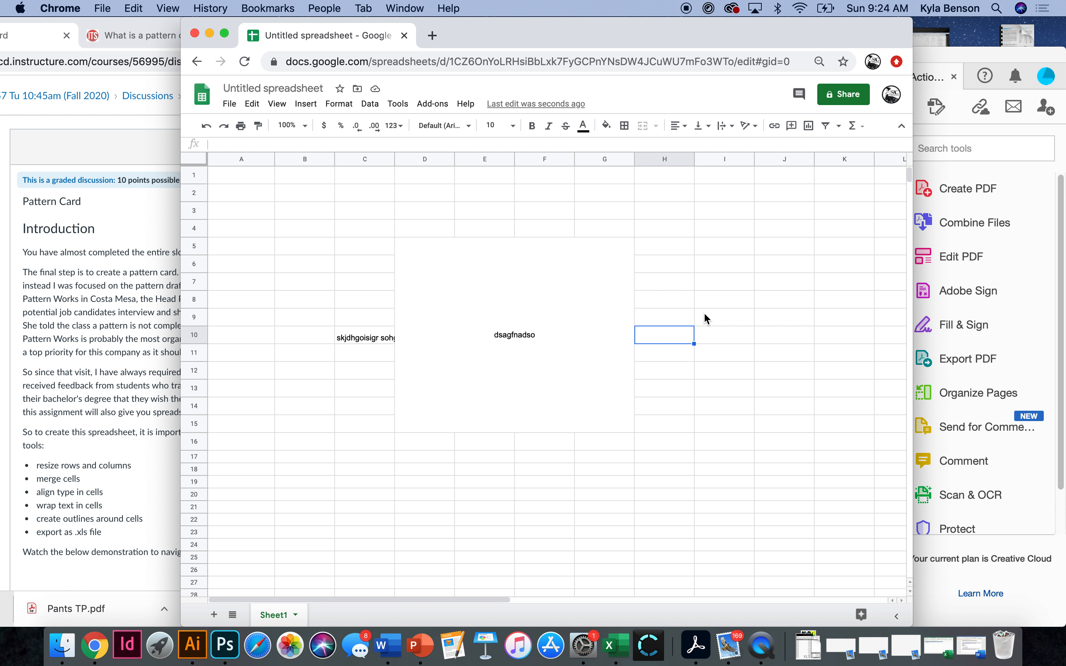
click(376, 337)
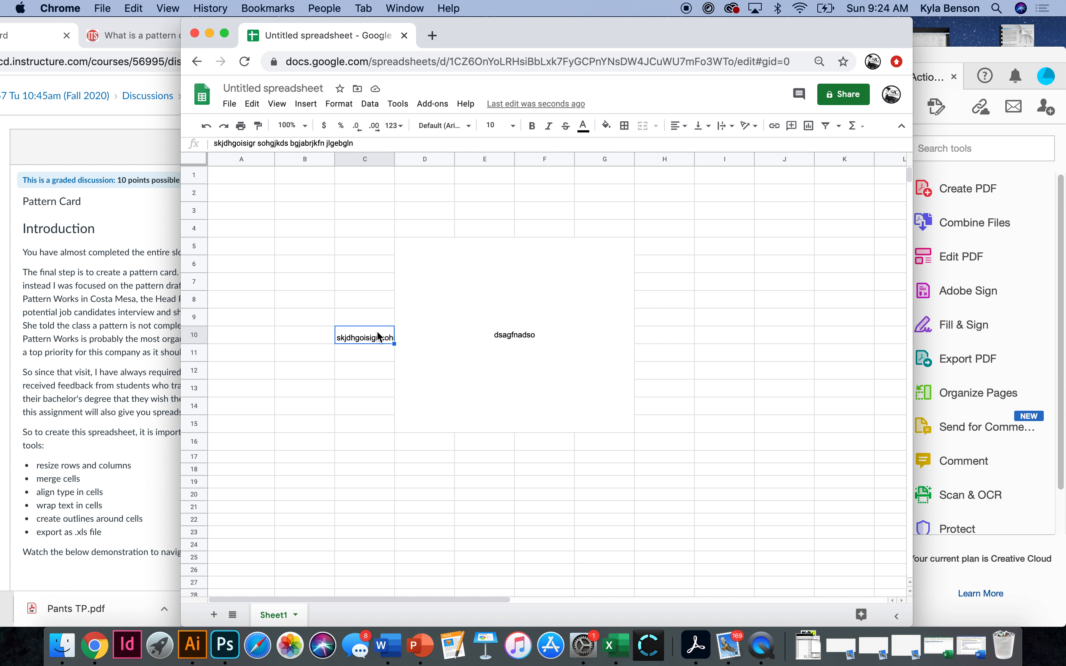
triple_click(378, 337)
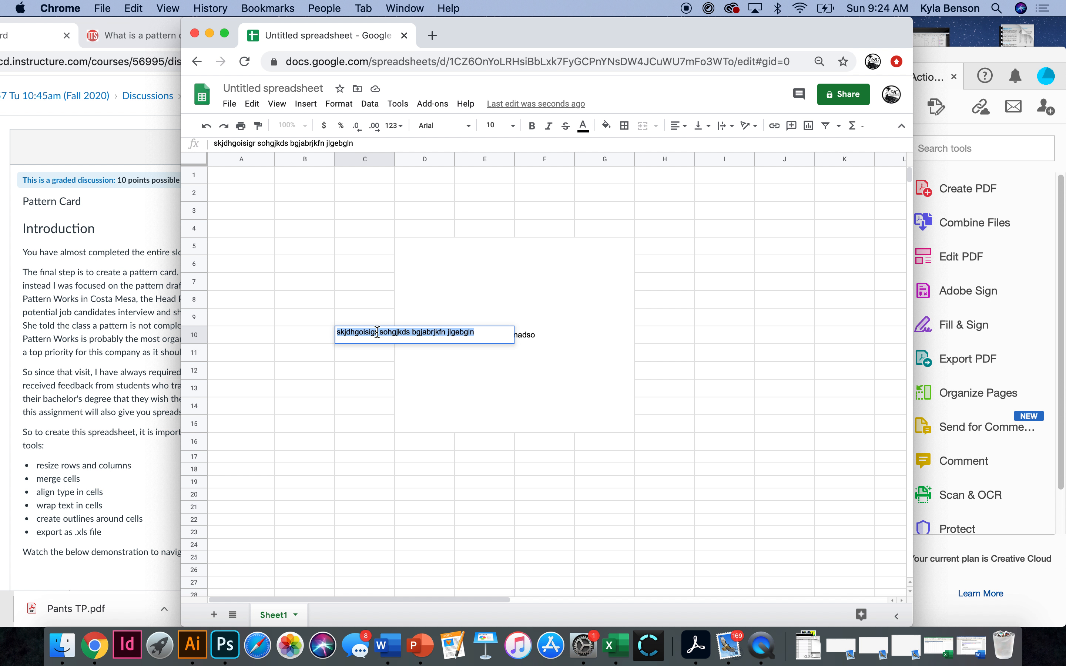
triple_click(318, 143)
key(super+c)
click(722, 369)
click(679, 332)
key(super+v)
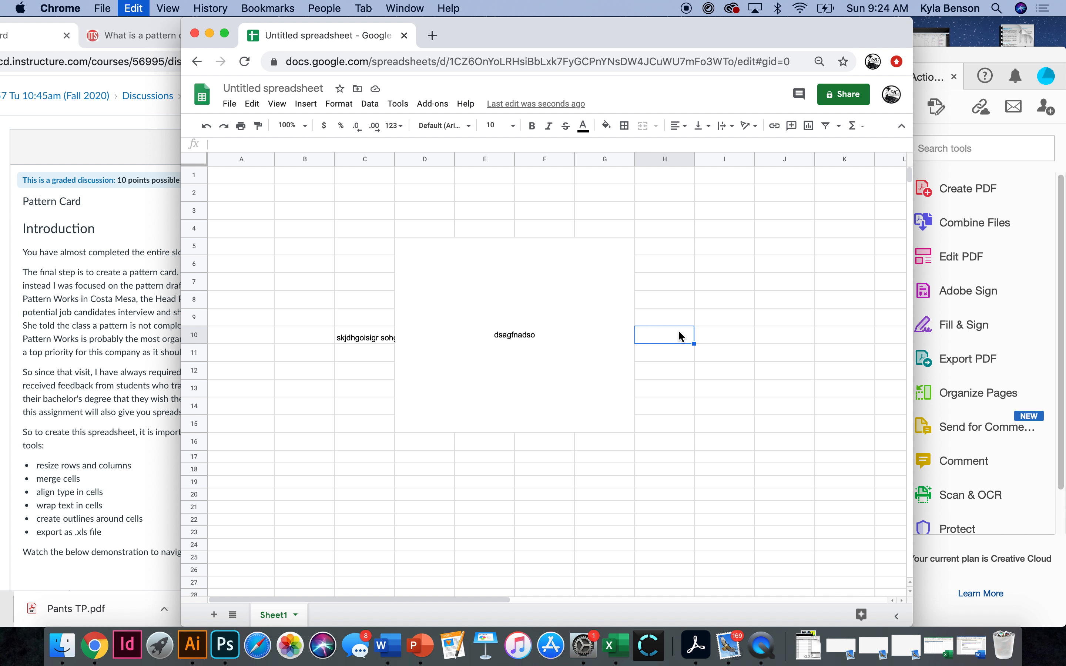
click(689, 388)
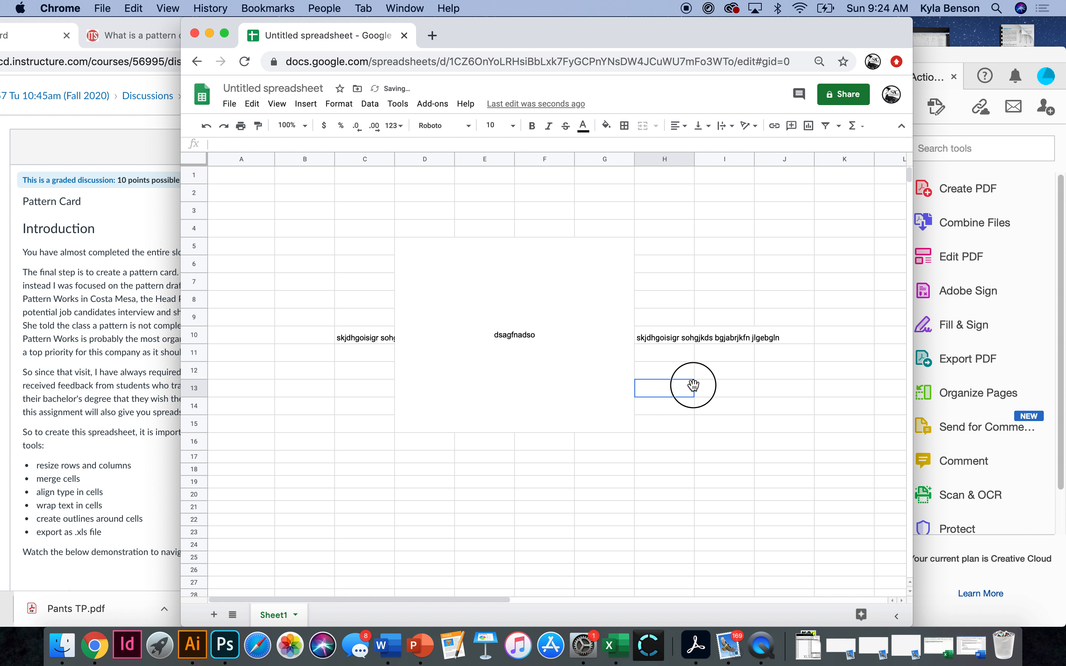
- Examine how the text in H10 and C10 behaves against the empty and merged cells beside it
click(747, 338)
click(790, 338)
click(728, 338)
click(792, 331)
click(380, 342)
click(549, 337)
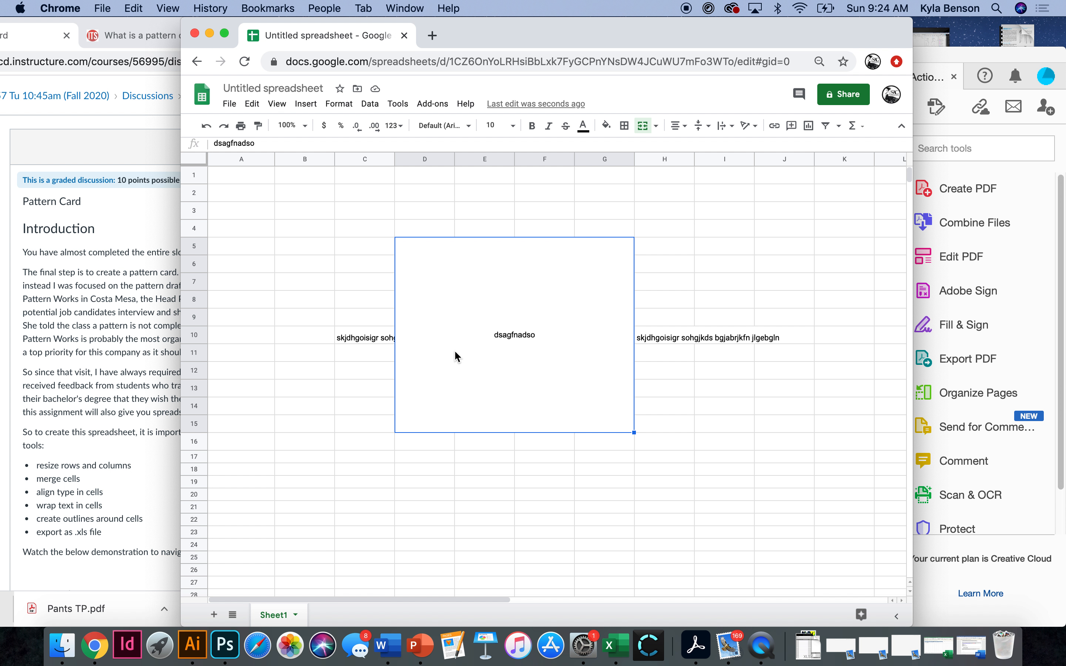
- Set the text in cell C10 to wrap and enlarge row 10 to fit four lines of text
click(370, 340)
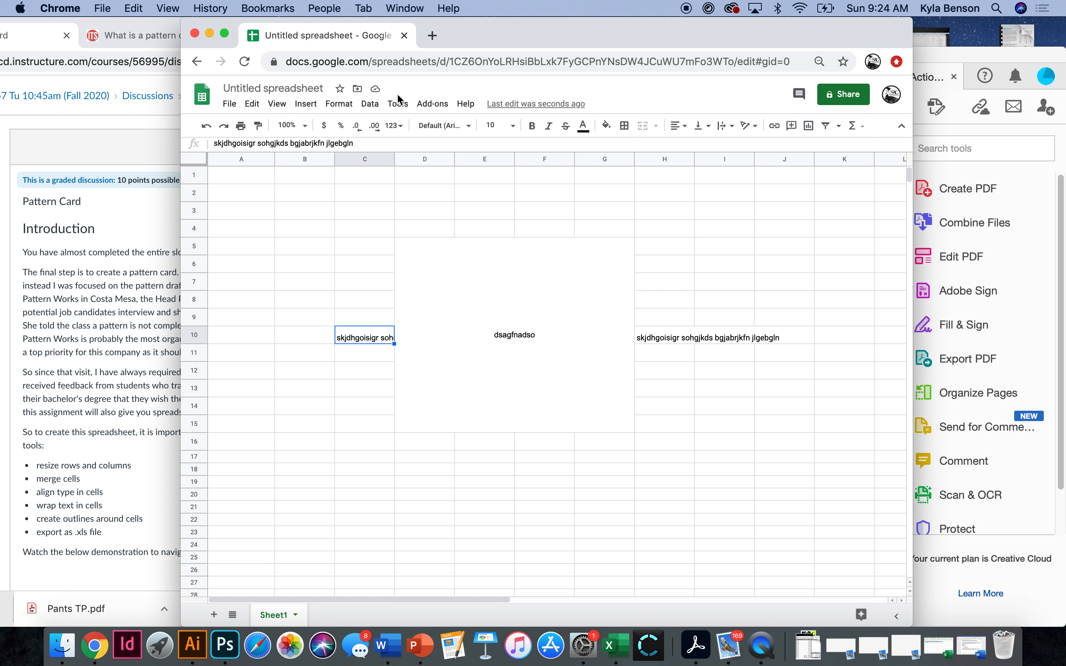
click(339, 103)
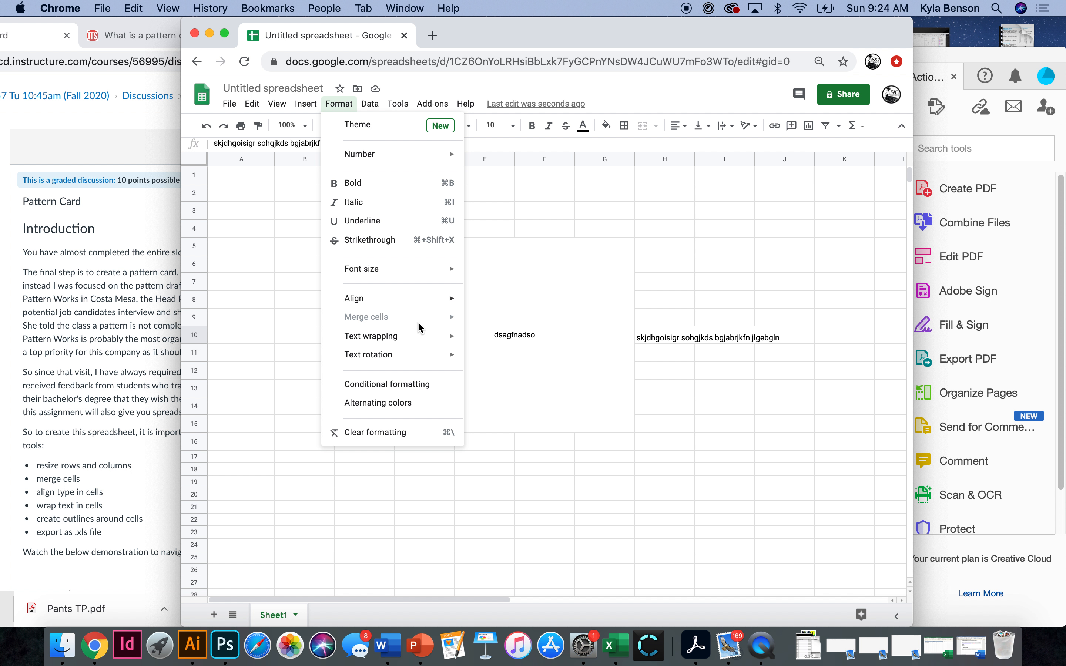
mouse_move(425, 341)
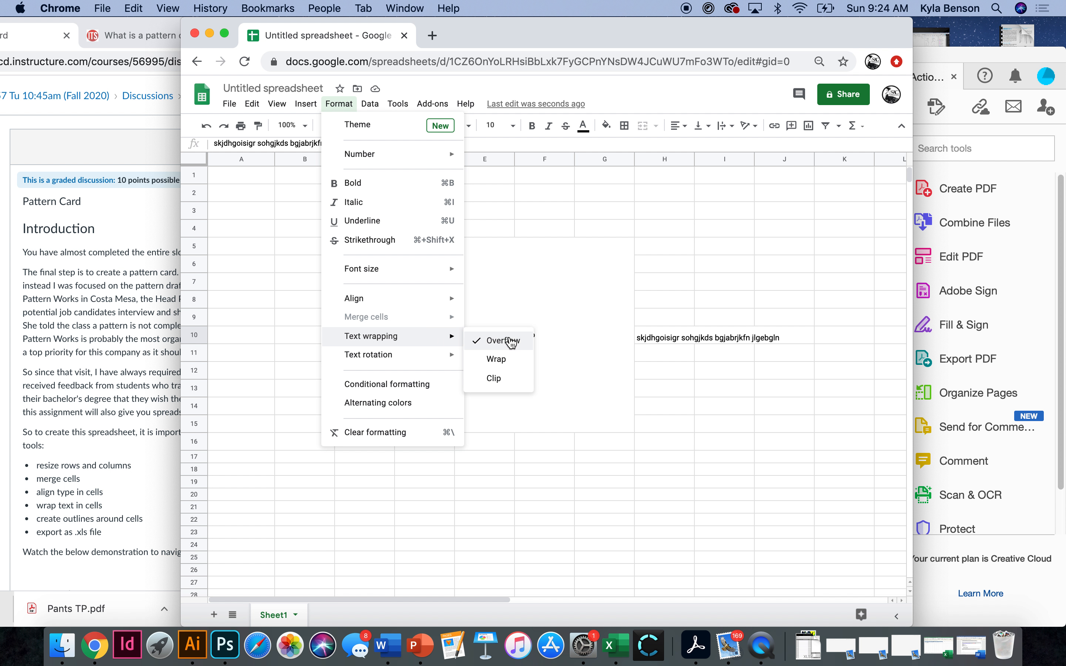
click(509, 363)
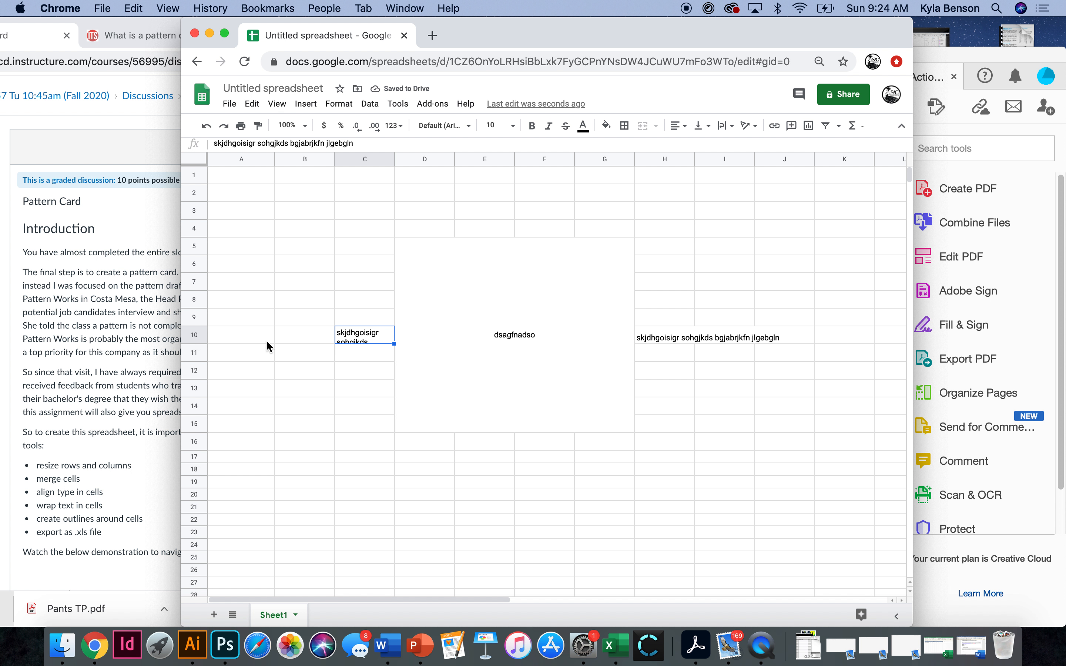
drag(197, 341, 203, 385)
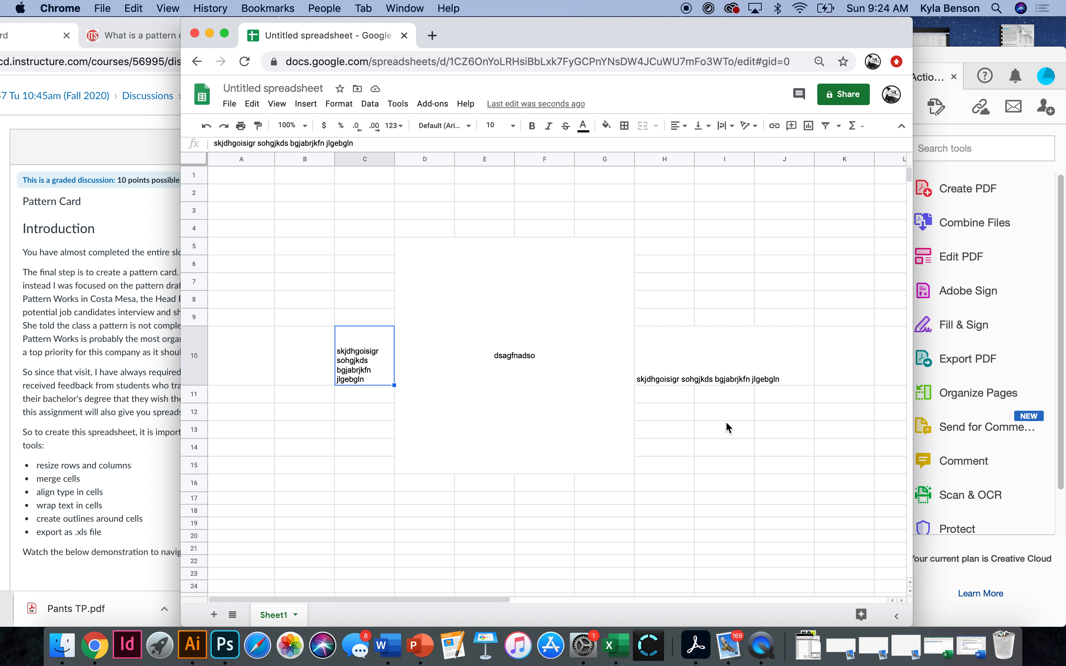
click(71, 516)
click(761, 421)
- Enter the heading "Pattern Piece Number" in cell A5
click(258, 249)
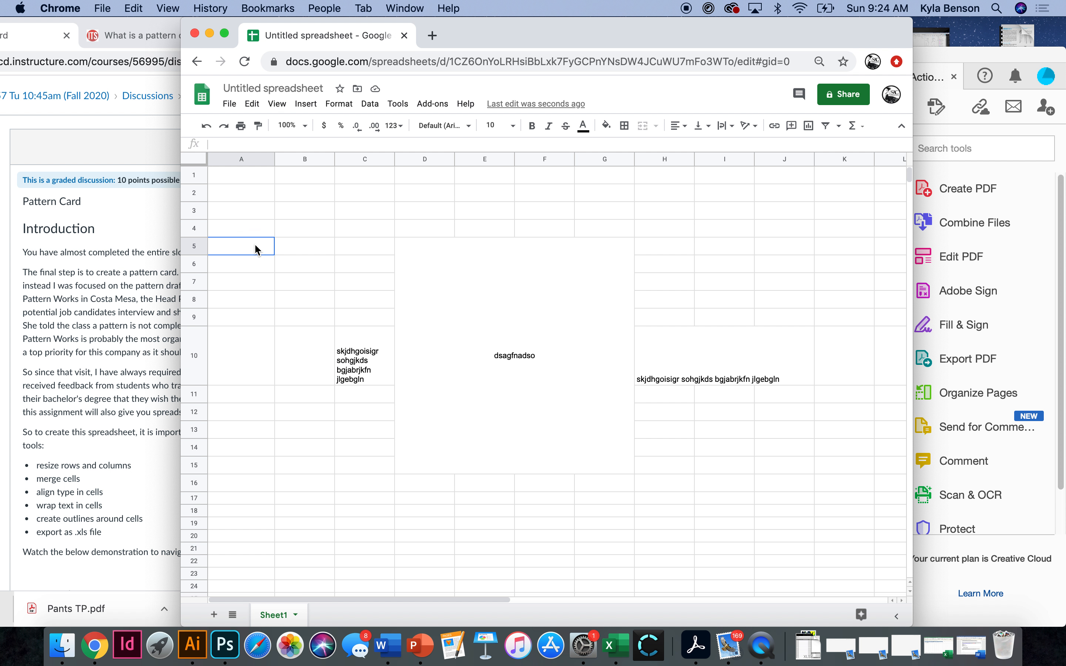
drag(275, 156, 275, 155)
text(Pattern piece Number)
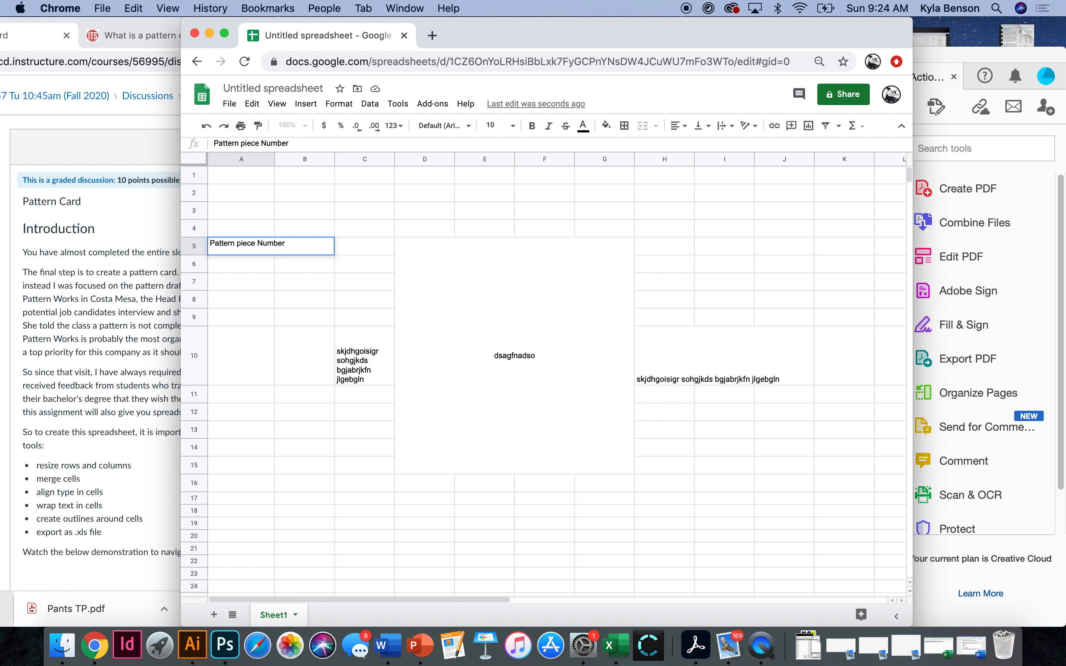
click(241, 238)
drag(240, 241, 237, 241)
text(P)
click(428, 231)
- Set the text in cells A5:C5 to wrap and enlarge row 5 to fit two lines
click(238, 248)
drag(238, 248, 361, 249)
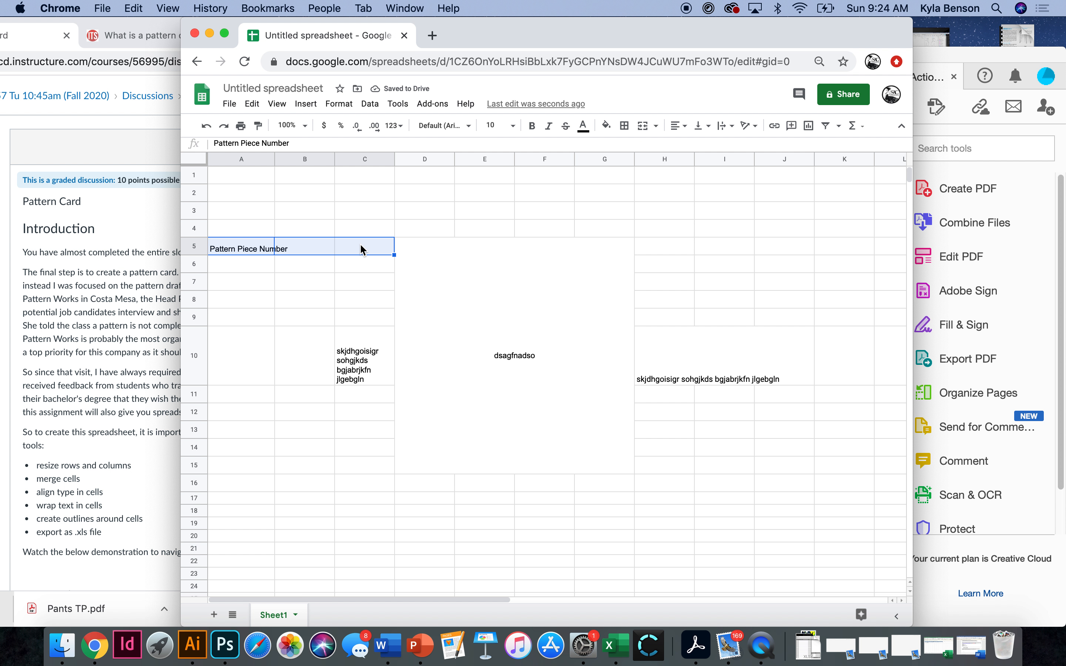
click(339, 103)
mouse_move(403, 327)
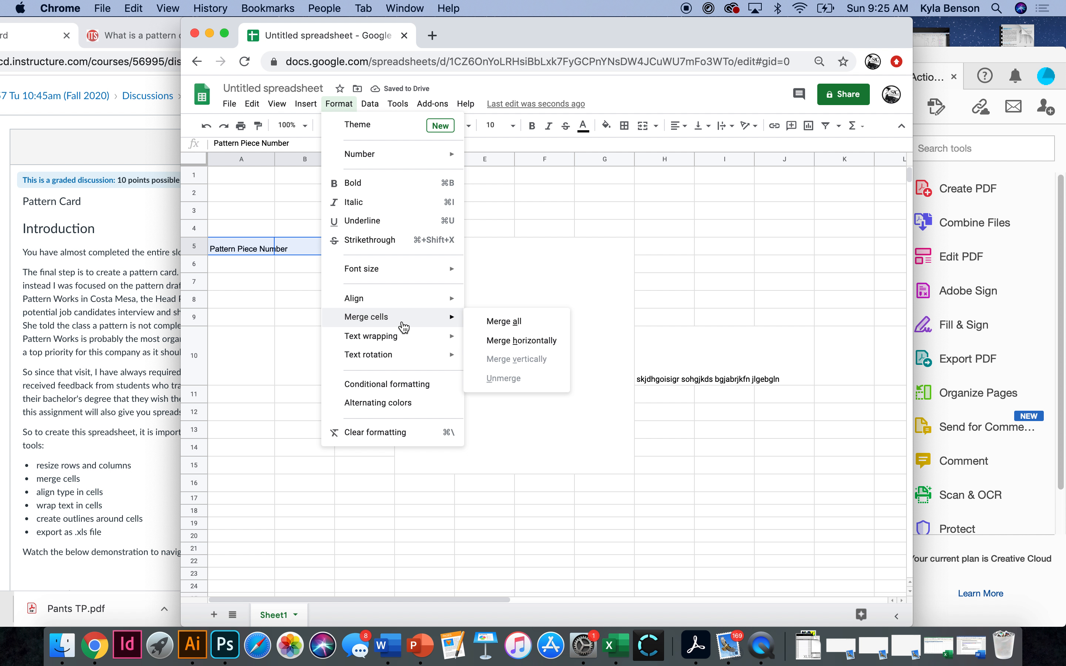
mouse_move(441, 338)
click(494, 360)
click(238, 316)
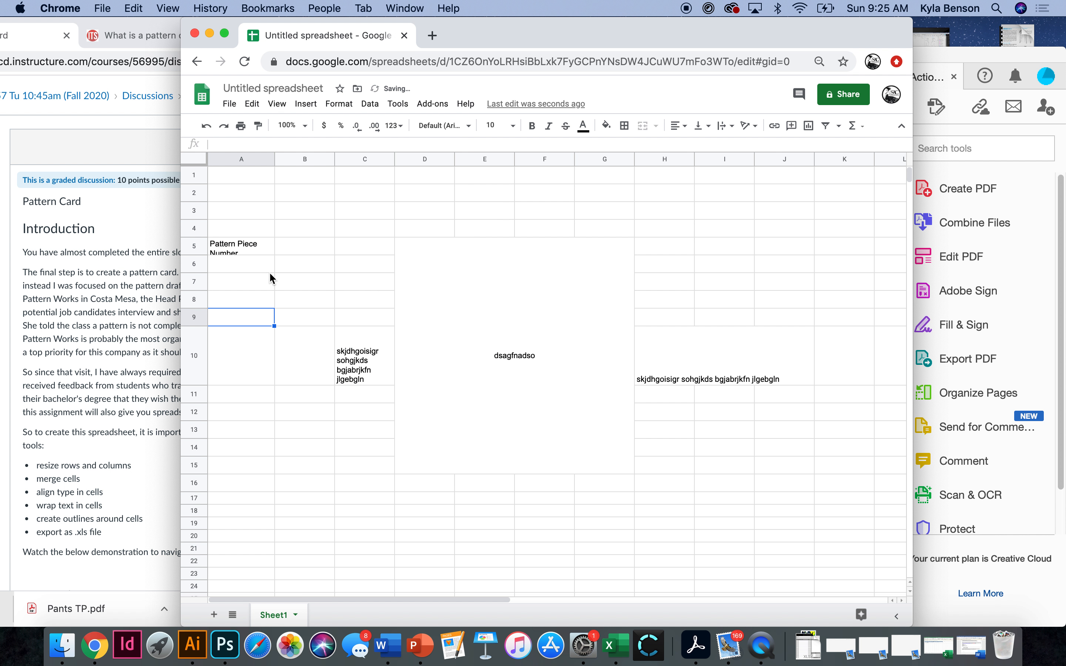
drag(202, 255, 201, 263)
- Add the headings "Pattern Pice Name" in B5 and "How many to Cut" in C5
click(297, 254)
text(Pattern Pie e Name)
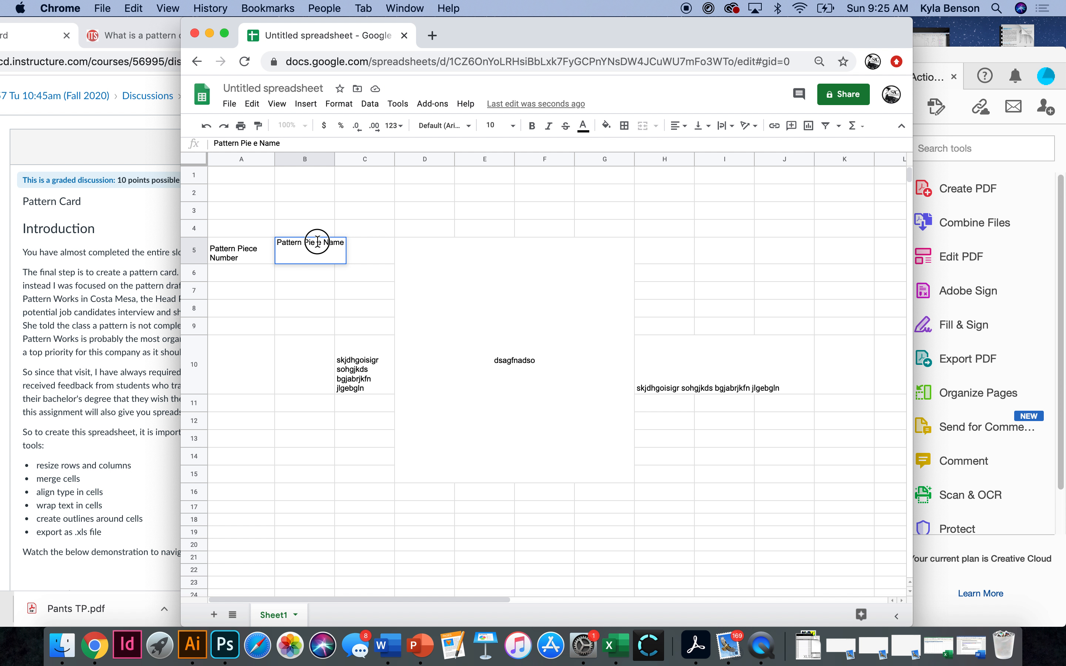
drag(315, 243, 313, 242)
text(c)
click(371, 254)
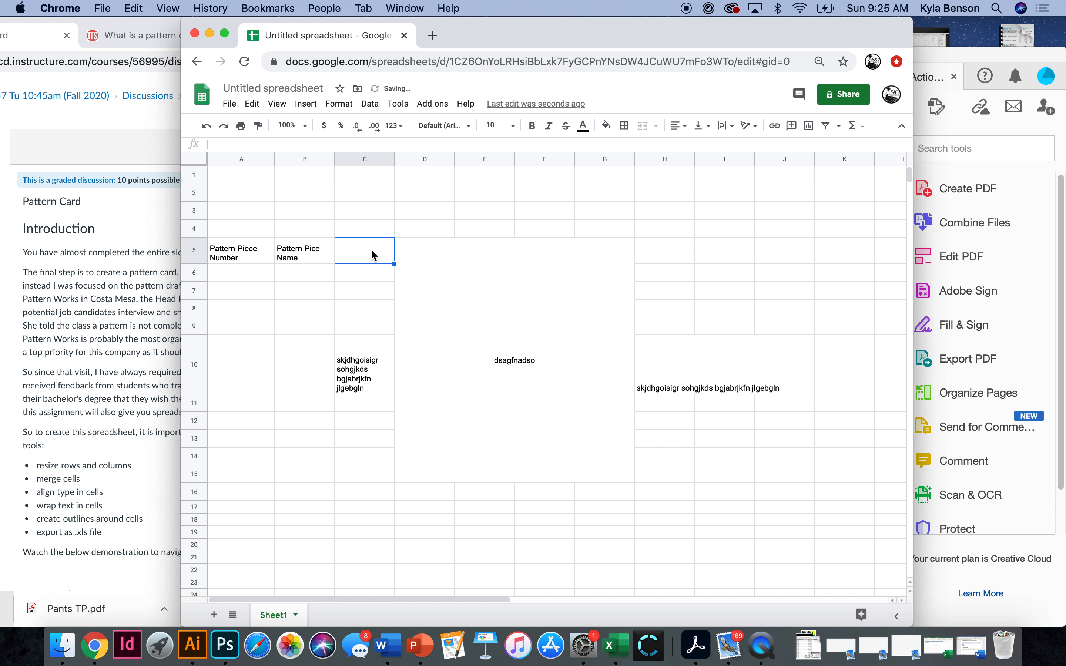
text(H)
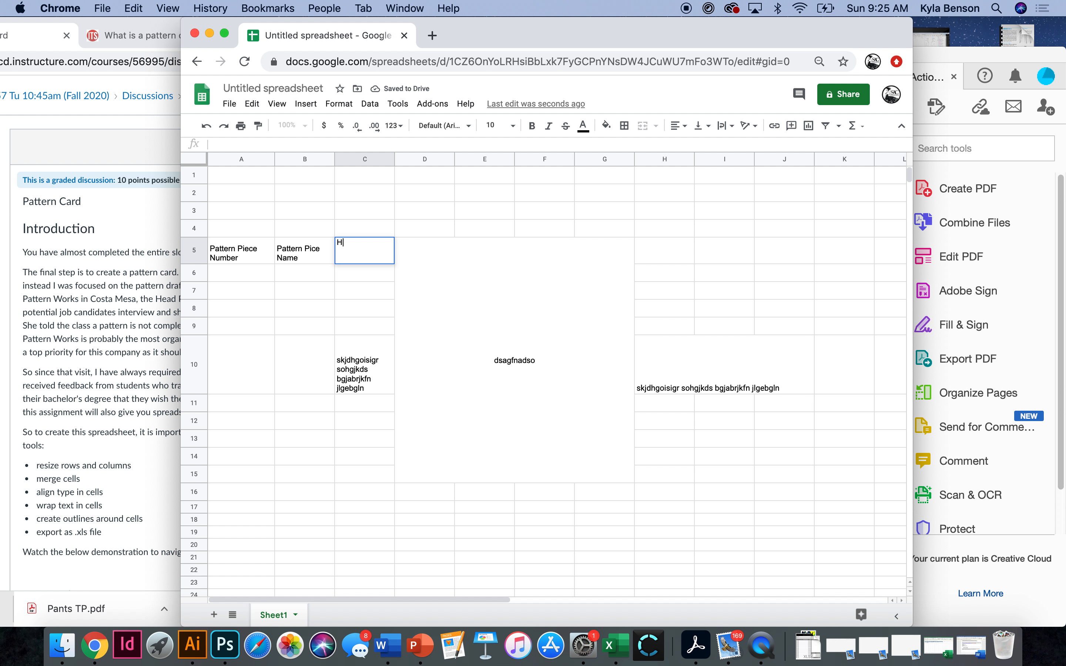
text(ow many to Cut)
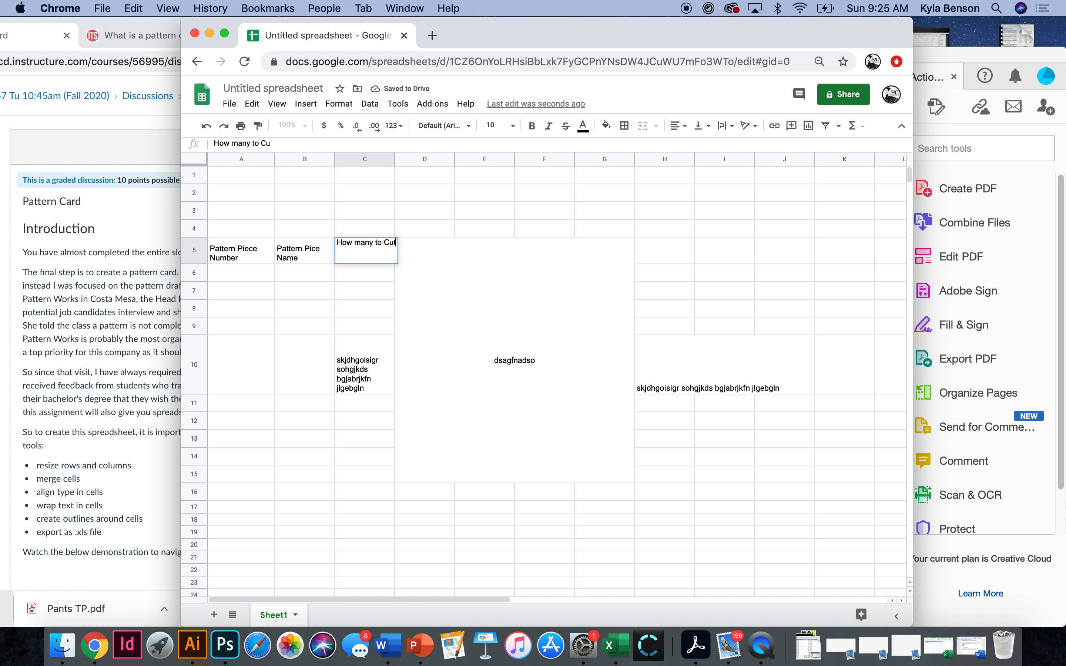
click(315, 375)
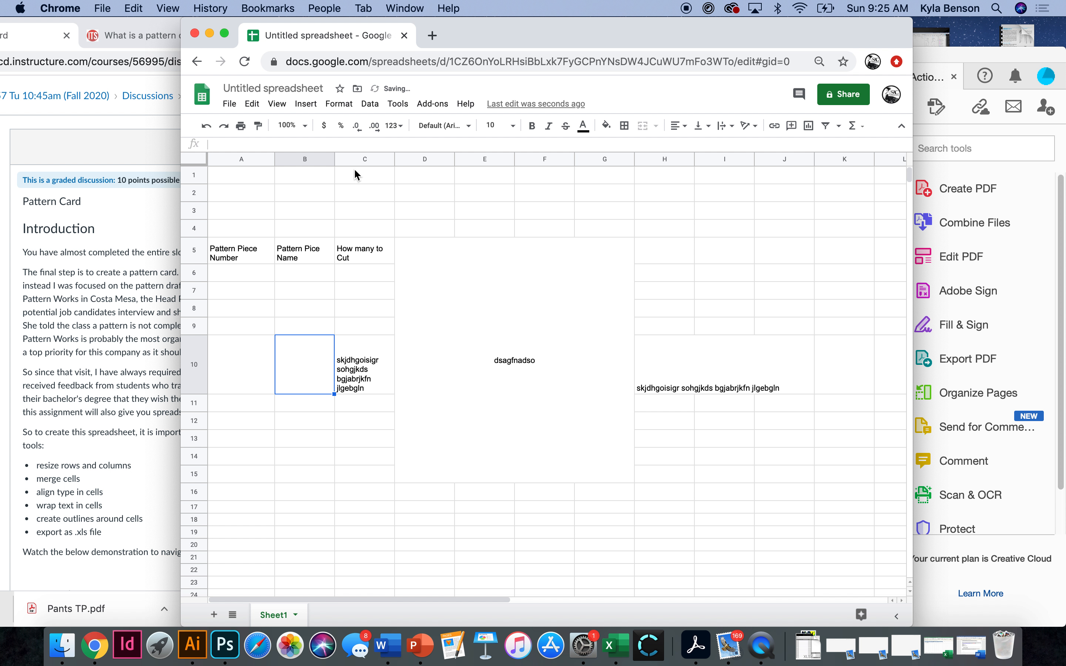
- Number the pattern pieces 1 to 4 in cells A6 through A9
click(268, 274)
text(1)
click(263, 298)
text(2)
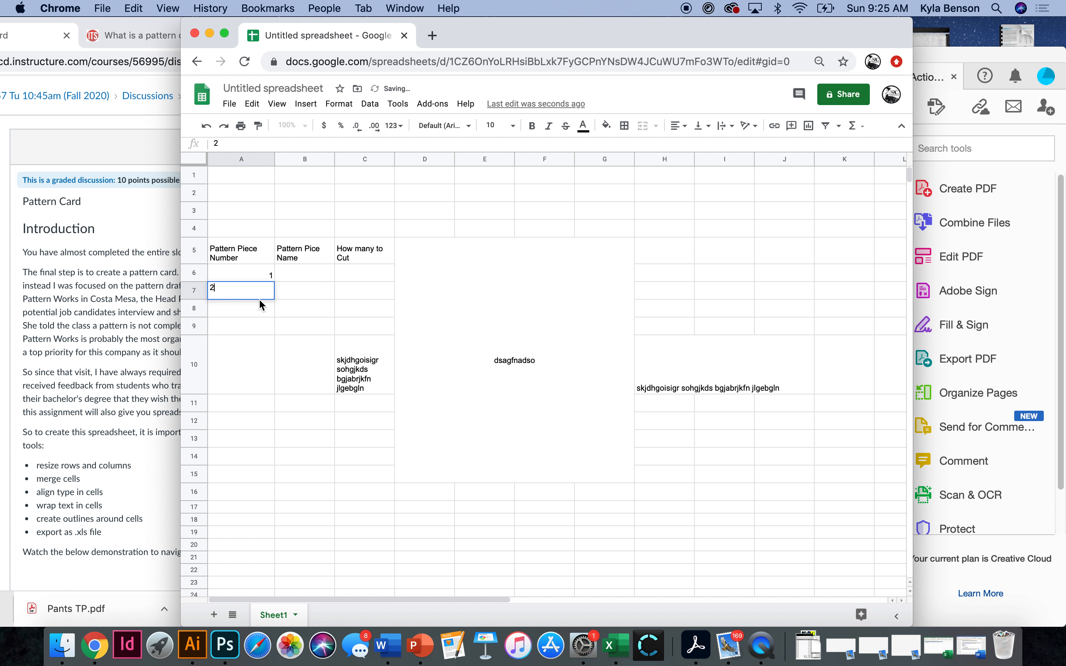
click(266, 308)
text(3)
click(269, 330)
text(4)
click(272, 346)
- Narrow column A and enlarge row 5 so the "Pattern Piece Number" heading fits on three lines
drag(275, 159, 249, 163)
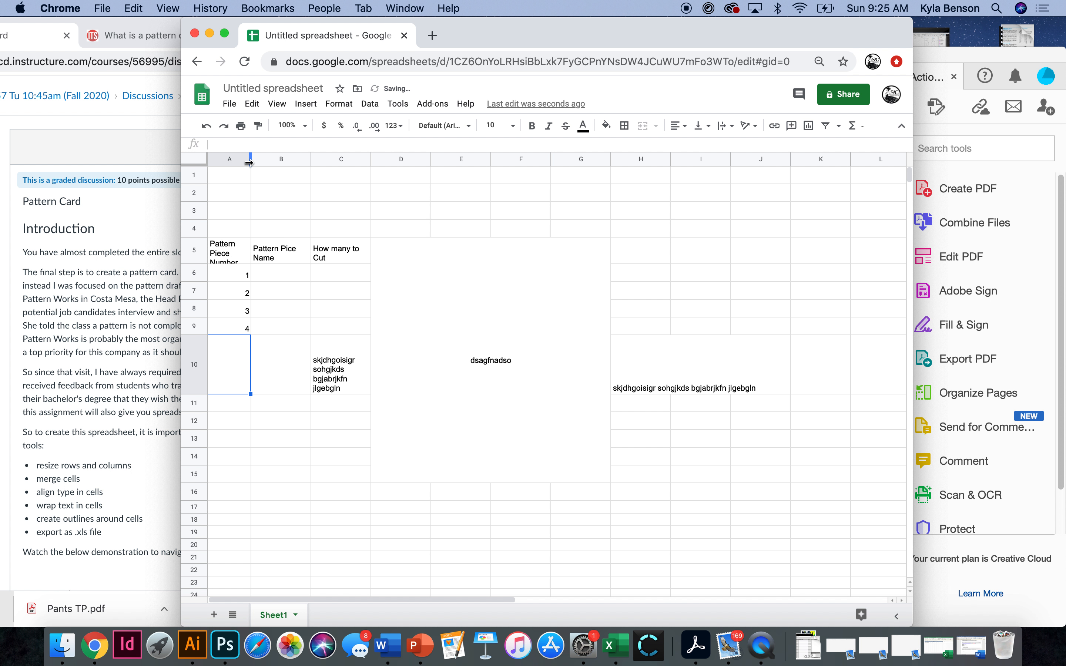
drag(196, 262, 197, 276)
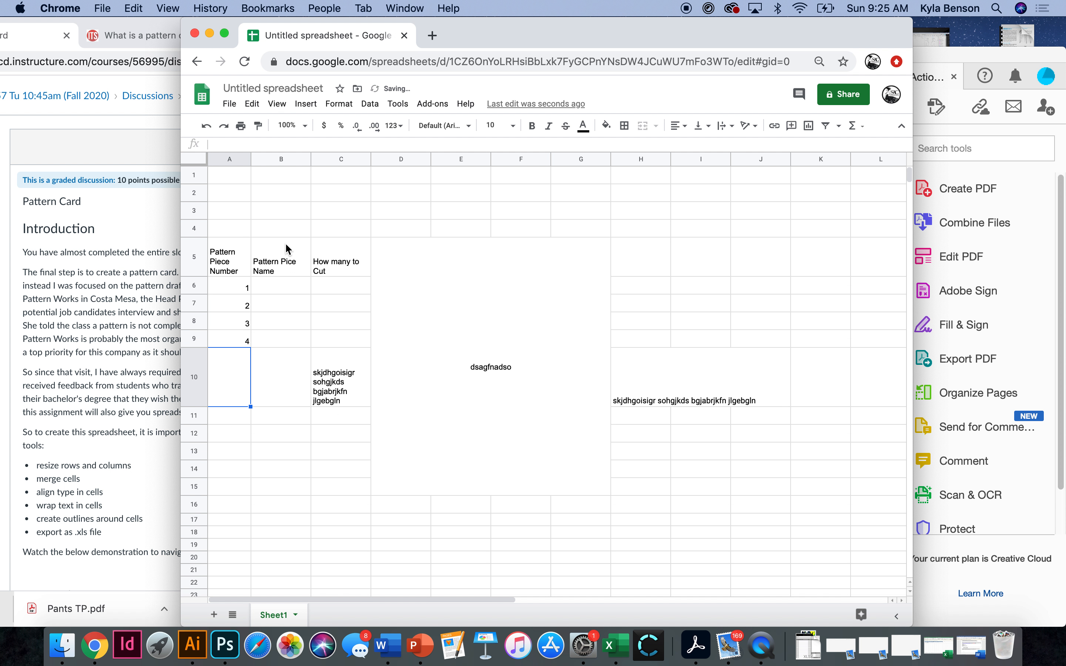
- Enter "Front and Back" as the name of pattern piece 1 in cell B6
click(289, 291)
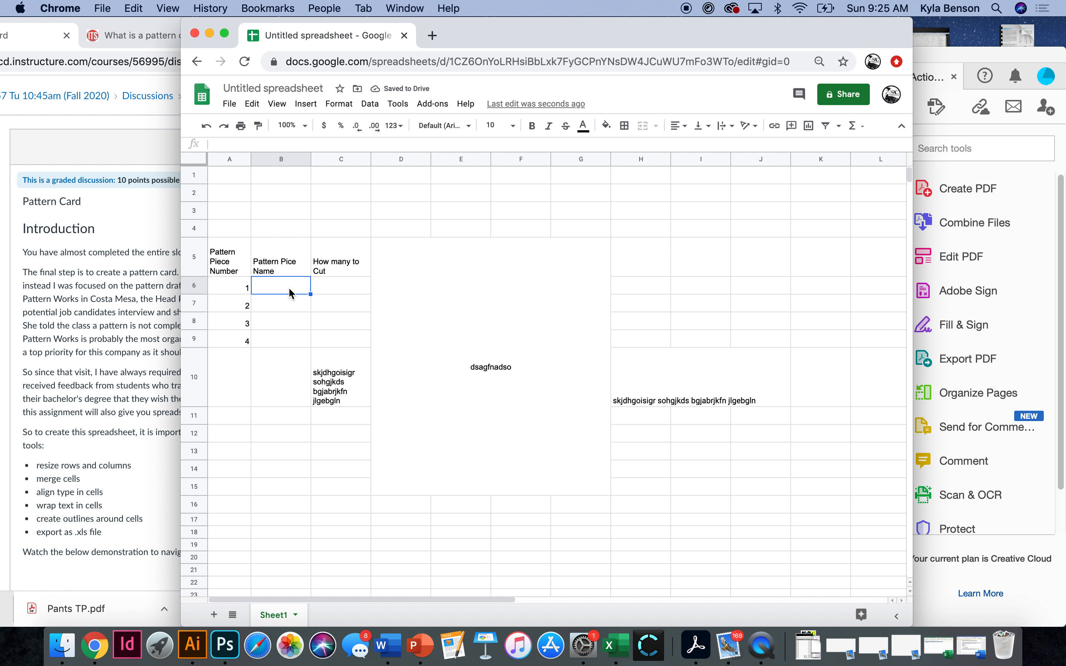
text(Front )
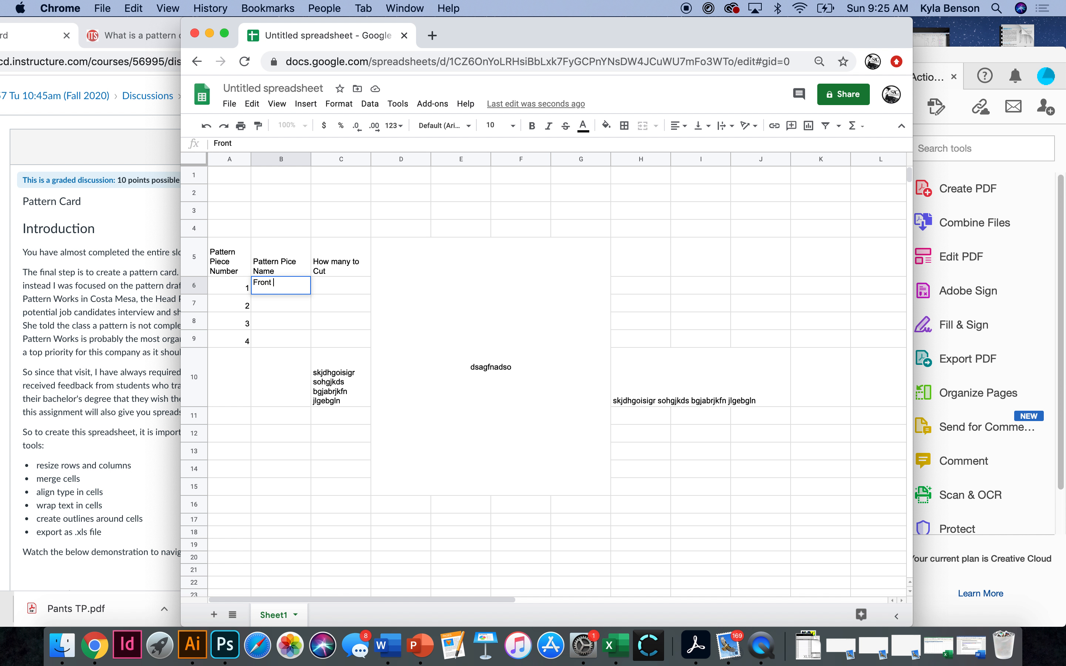
text(and Back)
key(Return)
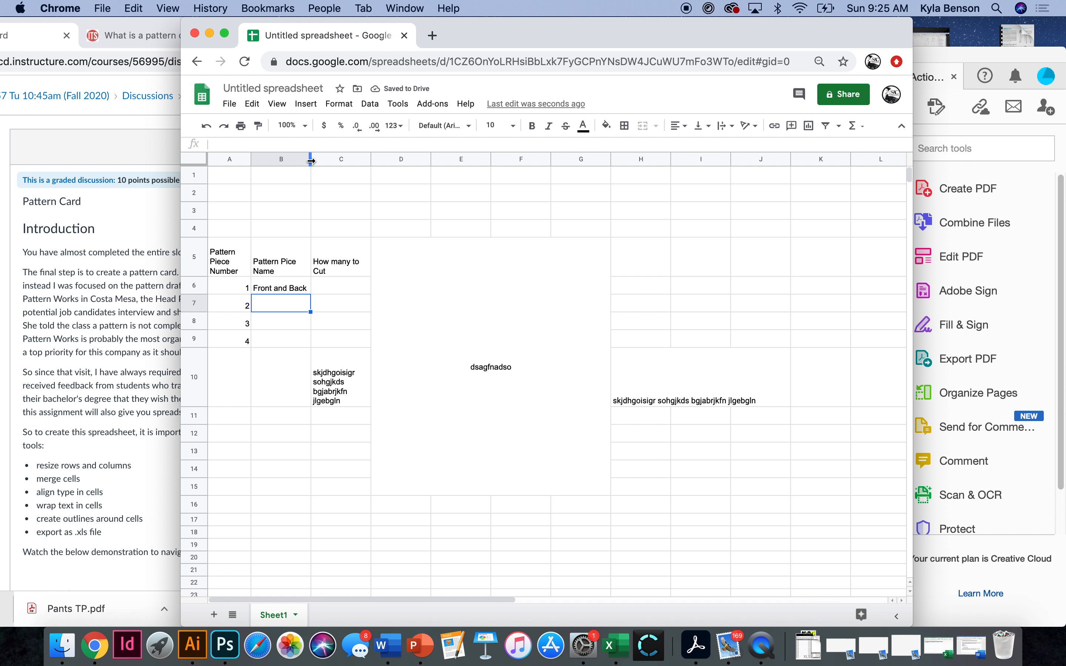
- Widen column B so the "Pattern Pice Name" heading fits on one line, and slightly narrow column C
drag(310, 161, 354, 162)
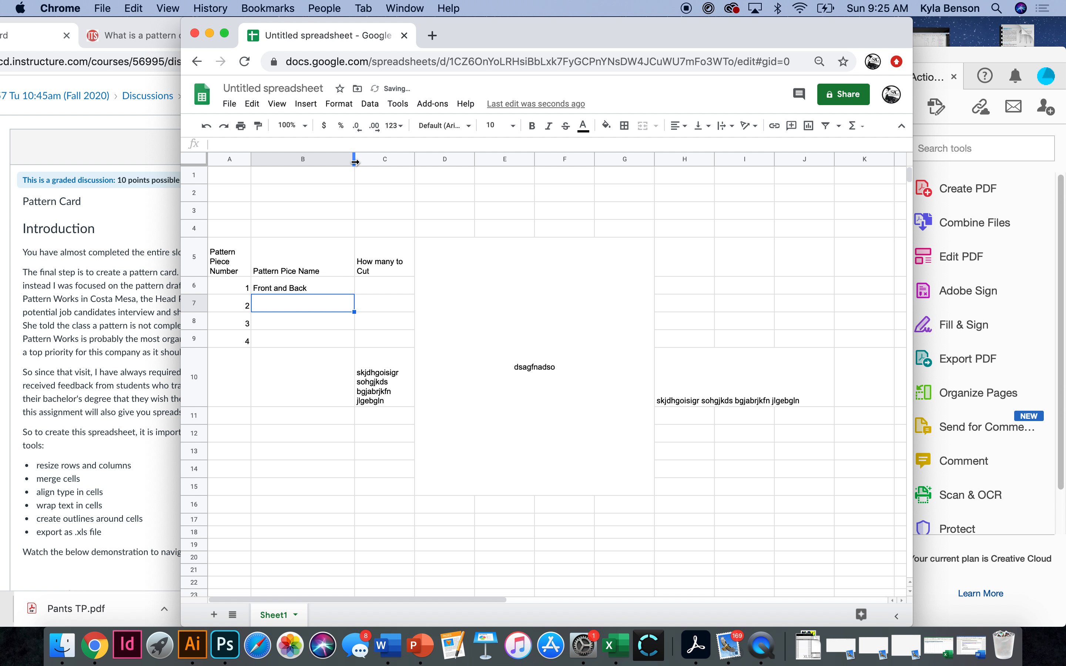
click(373, 288)
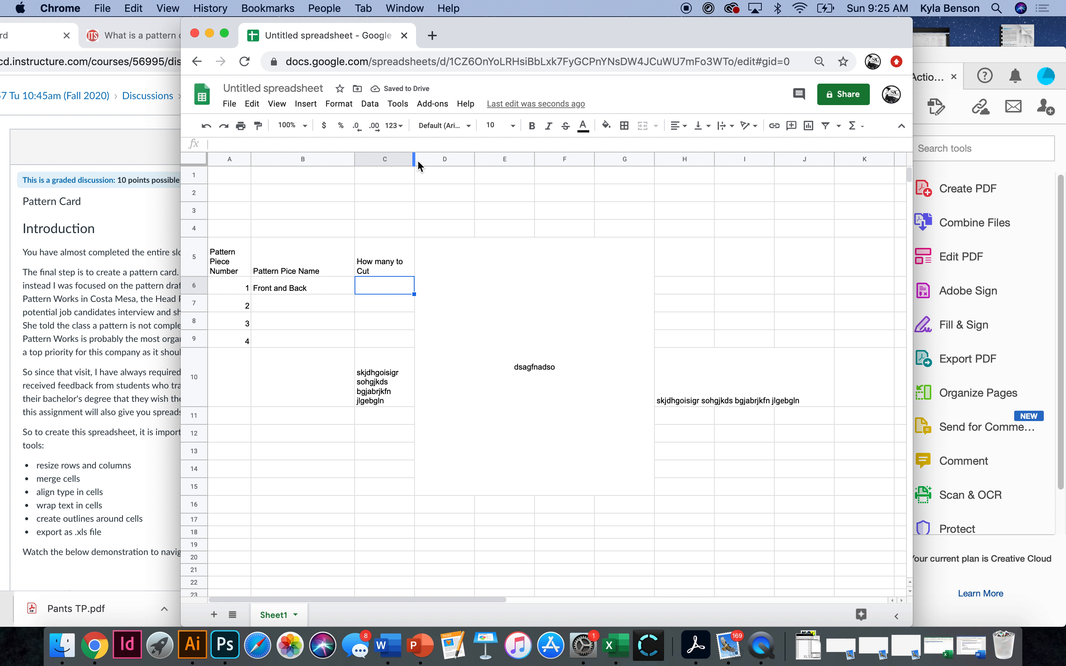
drag(413, 162, 406, 161)
click(319, 401)
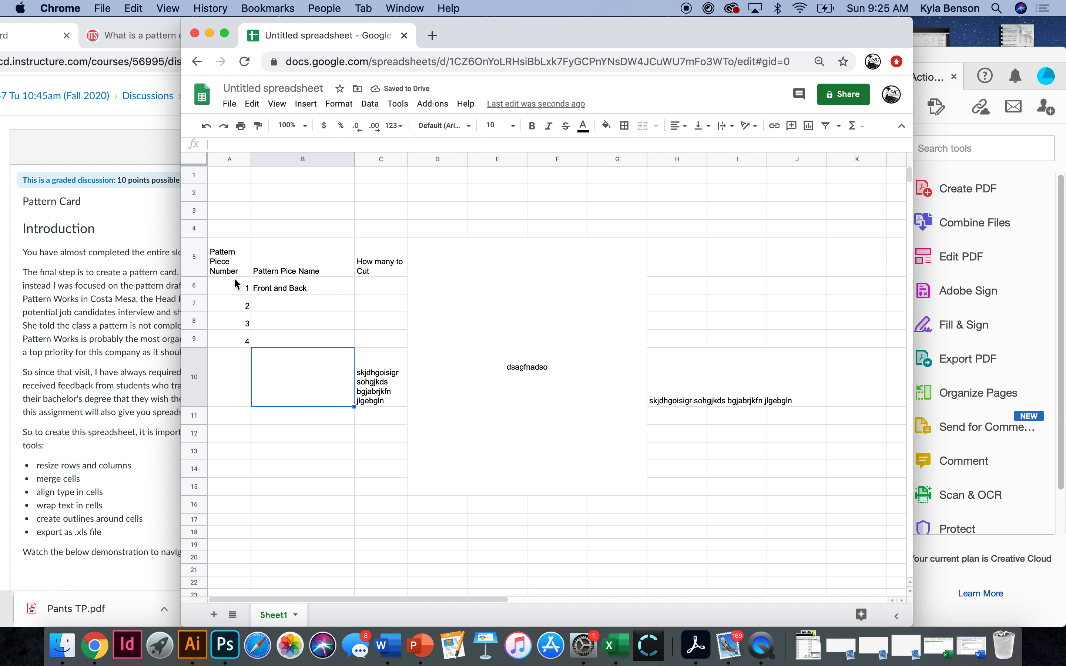
- Apply borders to all edges of the cells in A5:C9
drag(215, 243, 385, 346)
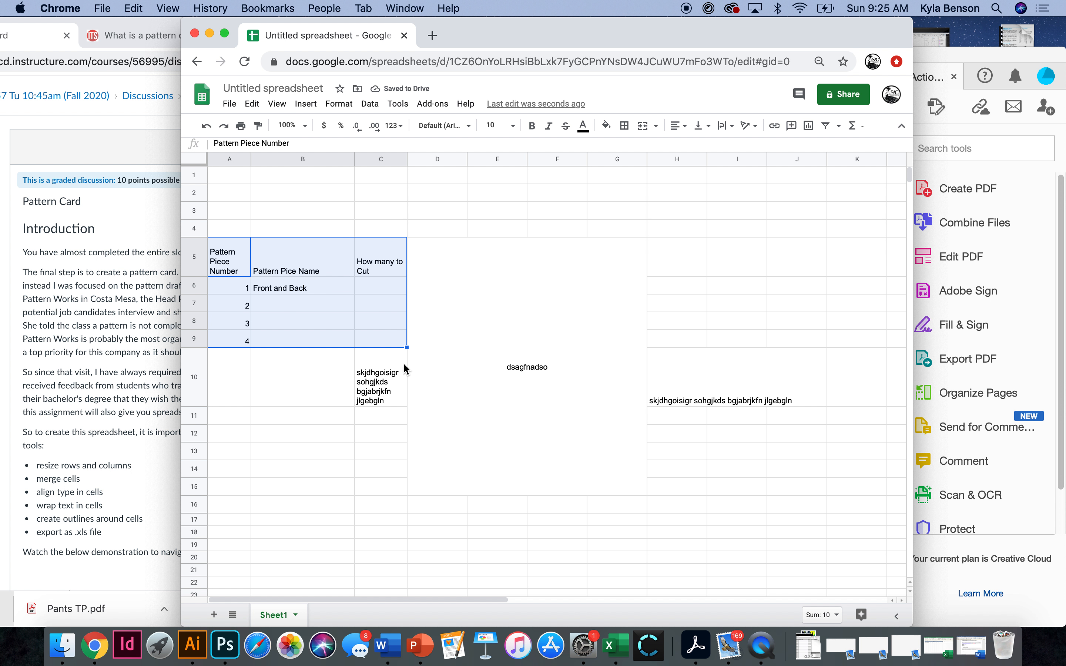
click(626, 127)
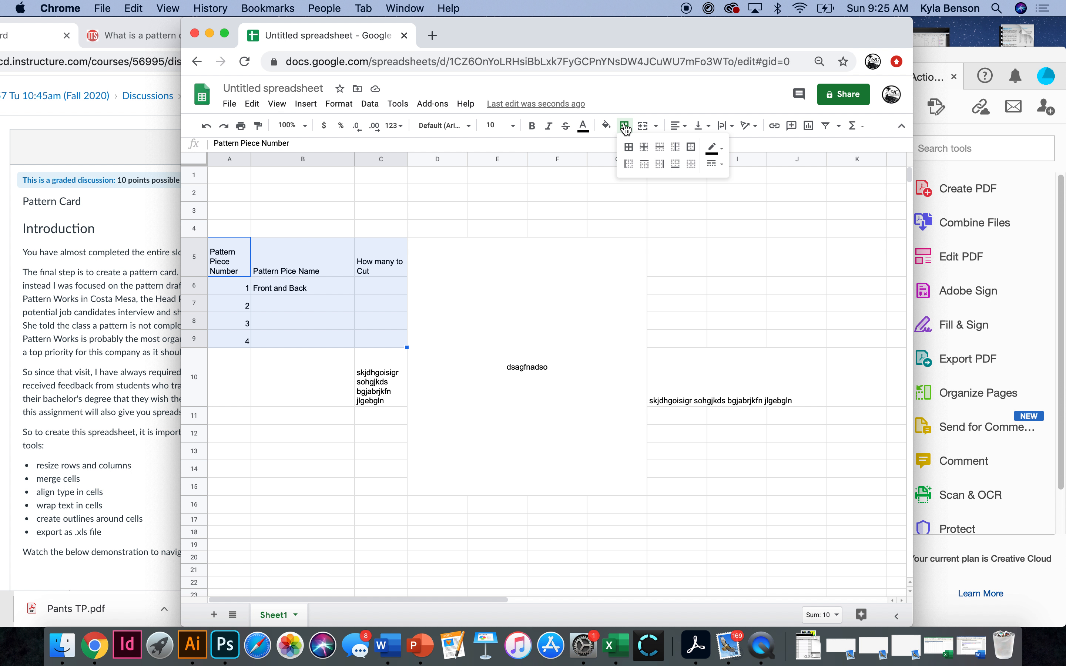
click(630, 148)
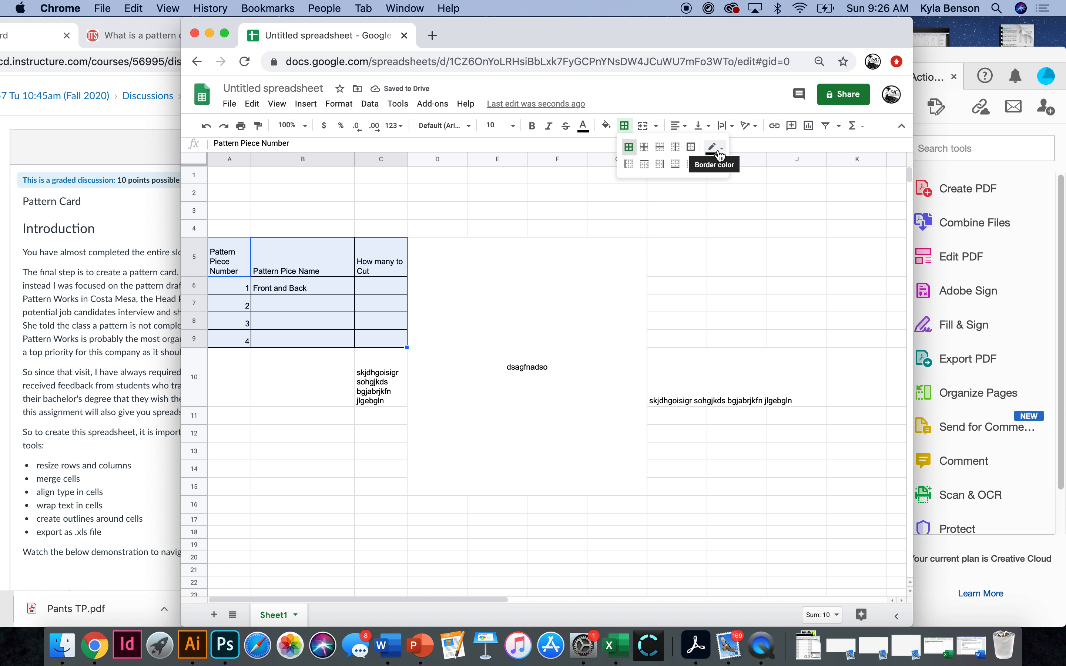
- Change all borders of A5:C9 to the thick solid line style
click(715, 164)
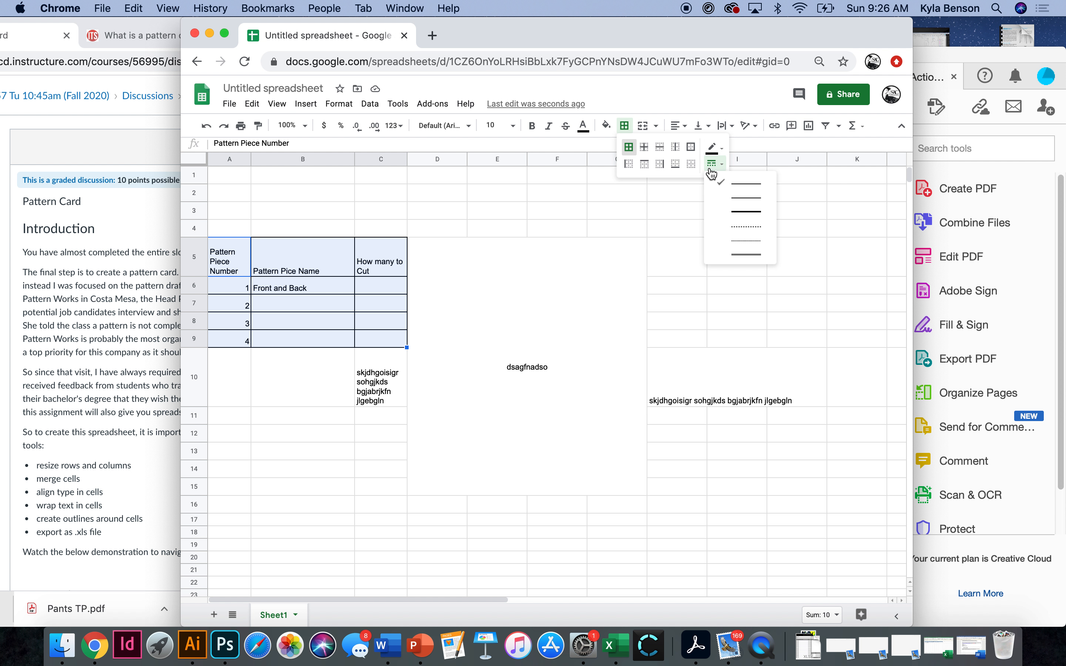
click(735, 213)
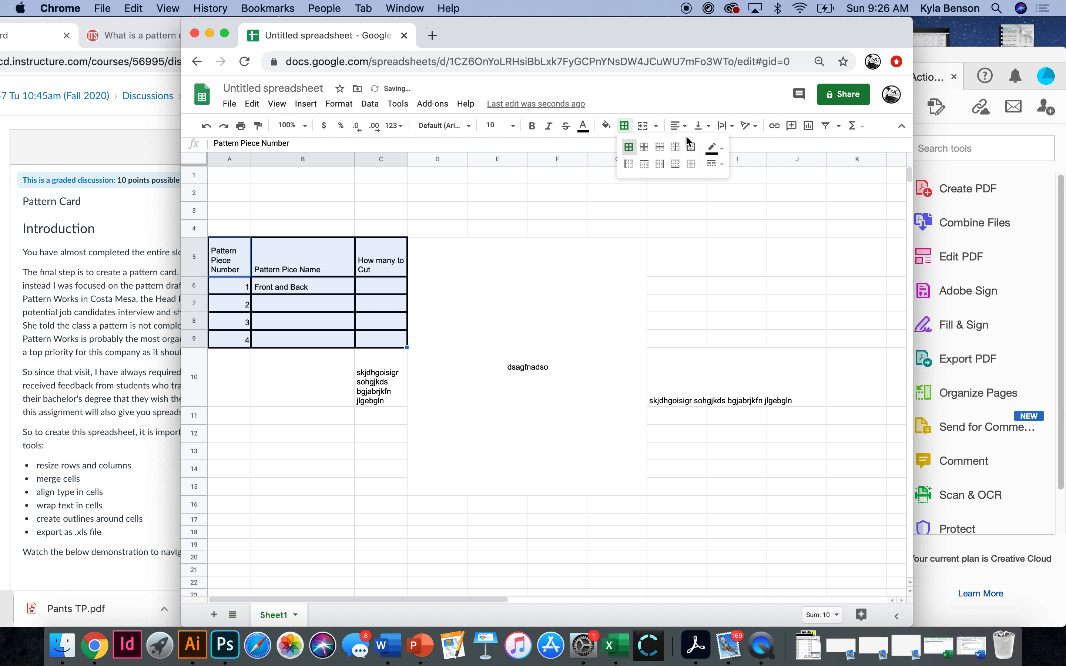
click(713, 147)
click(718, 130)
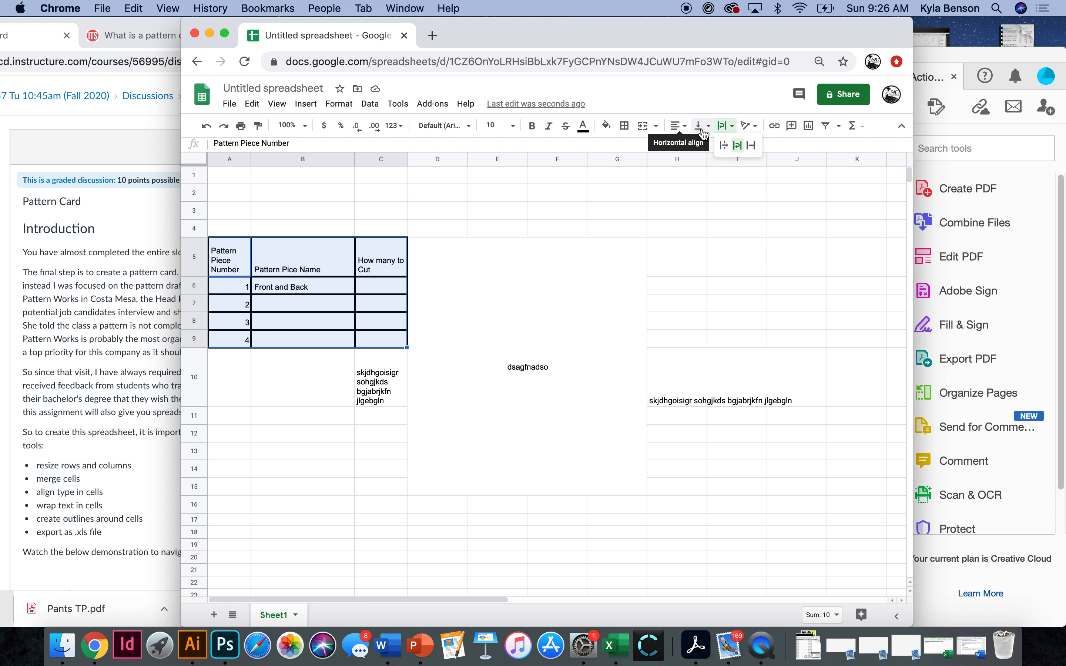
- Set all borders of A5:C9 to the thin solid line style
click(625, 126)
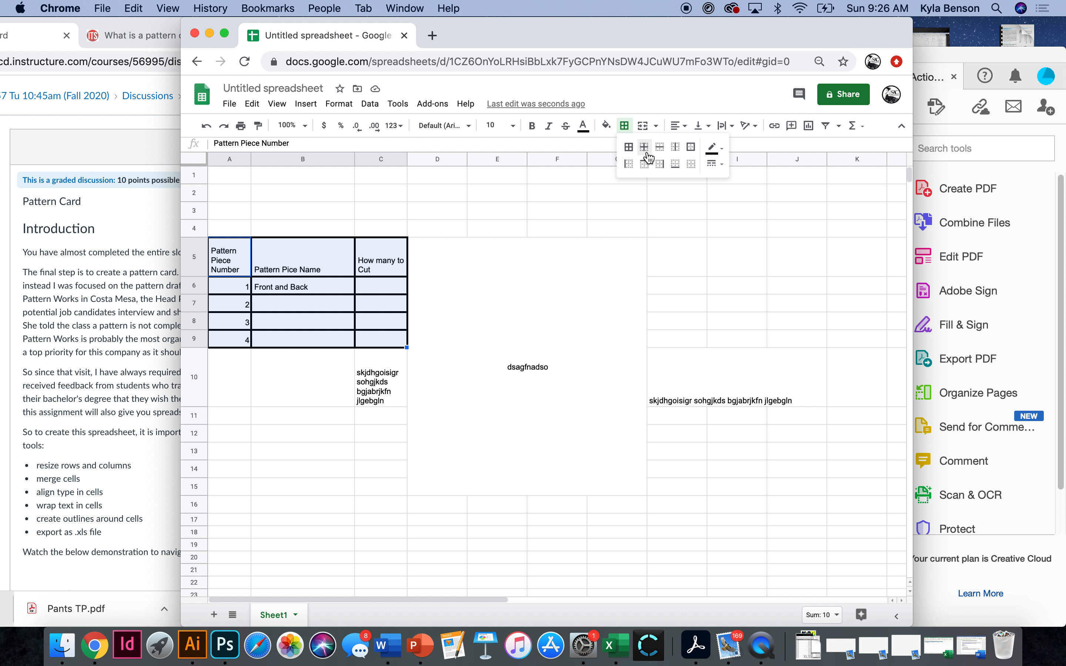
click(715, 164)
click(723, 186)
click(629, 148)
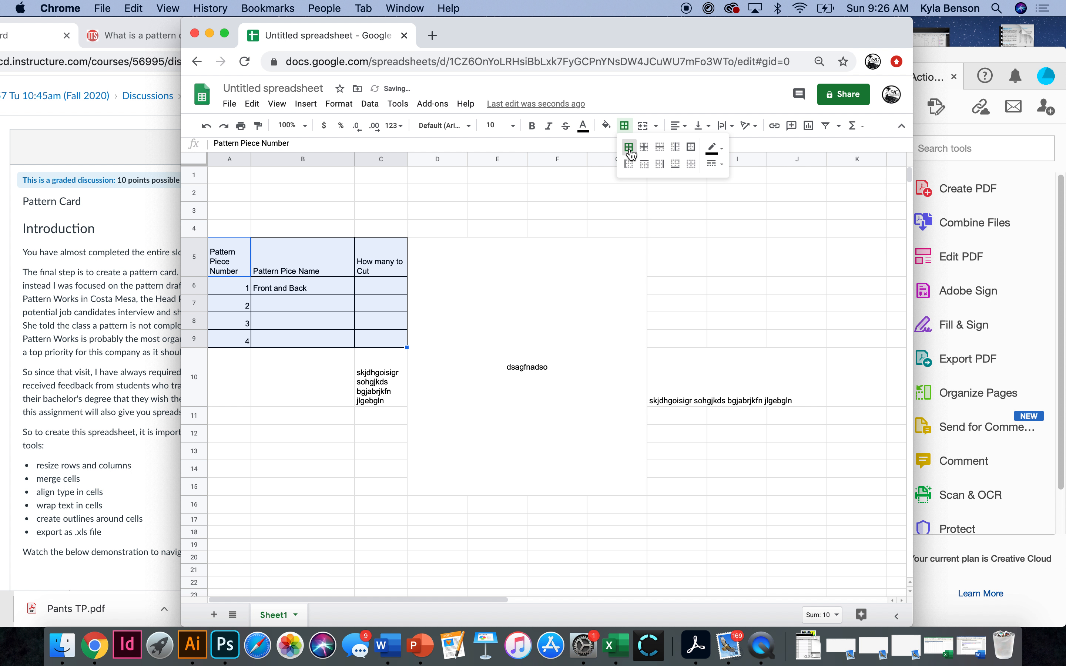
click(502, 176)
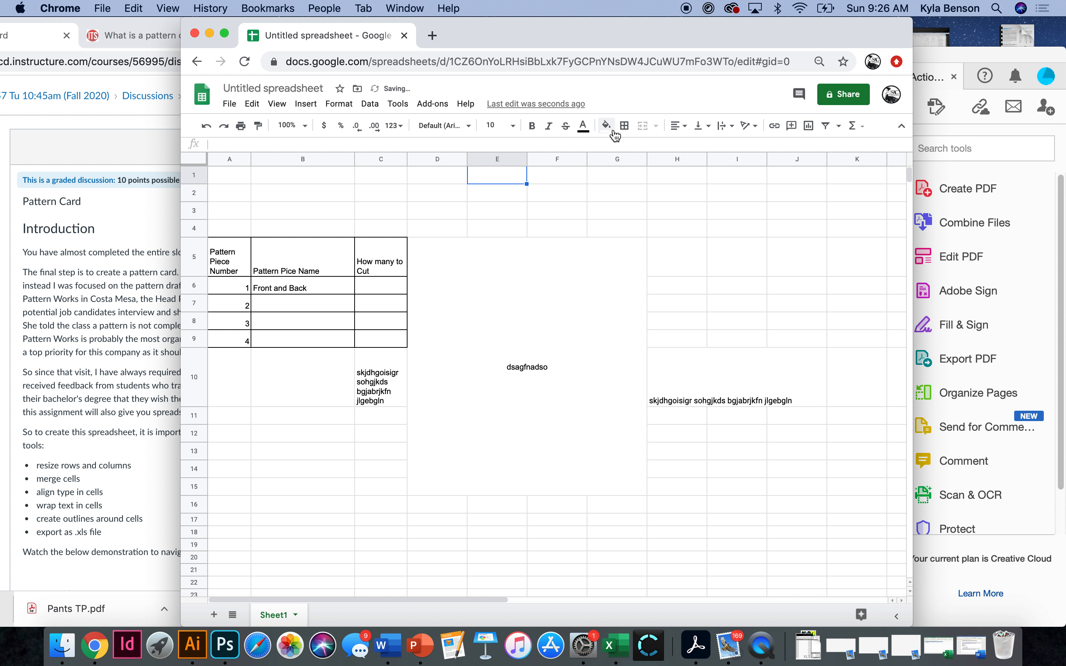
- Add a thick black outer border around the table in A5:C9, keeping the inner lines thin
click(624, 126)
click(712, 148)
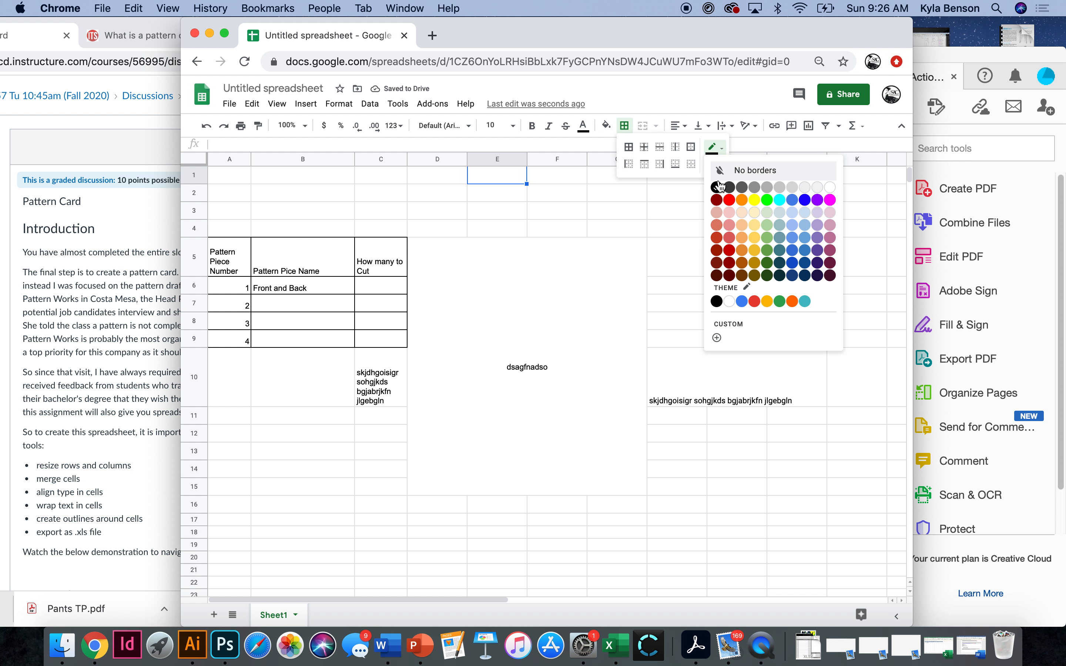
click(708, 150)
click(712, 168)
click(435, 208)
click(269, 197)
drag(231, 251, 396, 342)
click(625, 125)
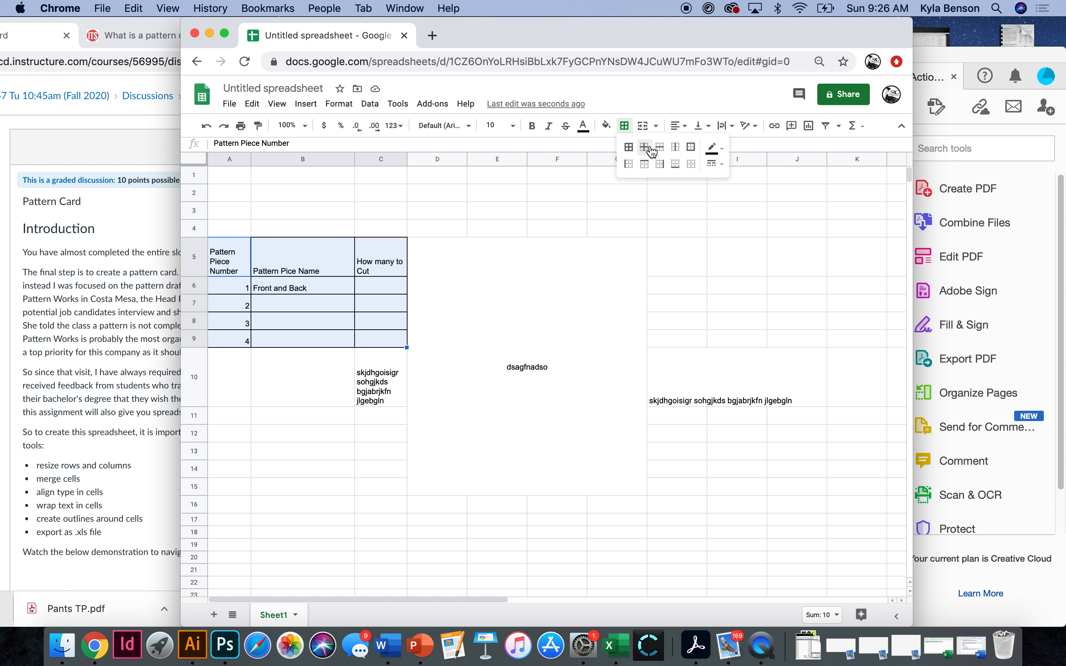
click(692, 149)
click(381, 175)
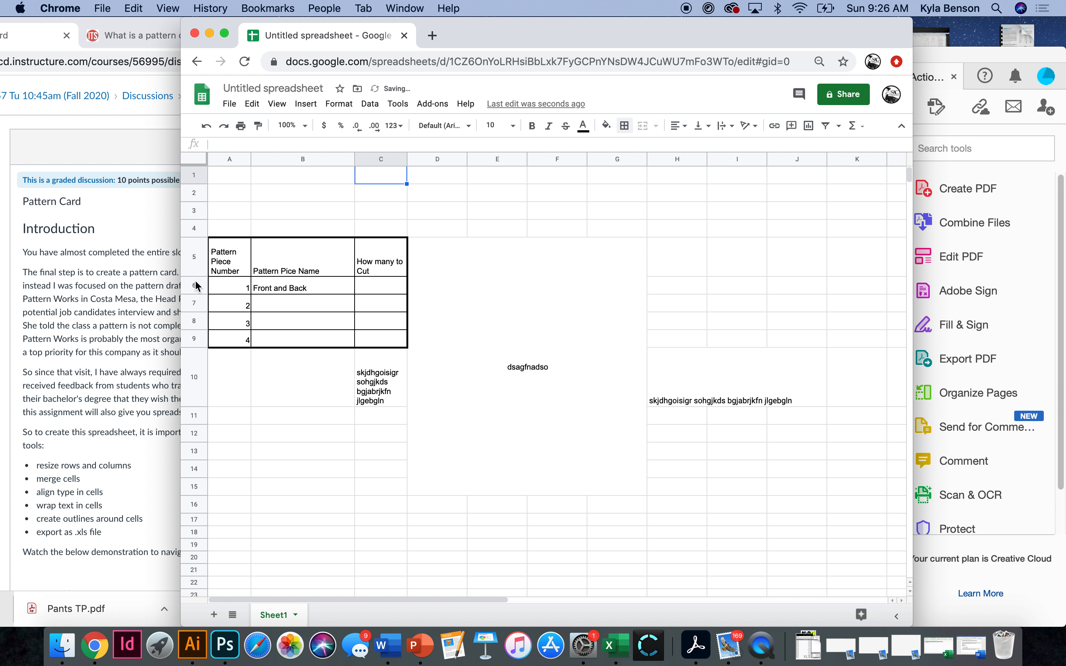
click(285, 441)
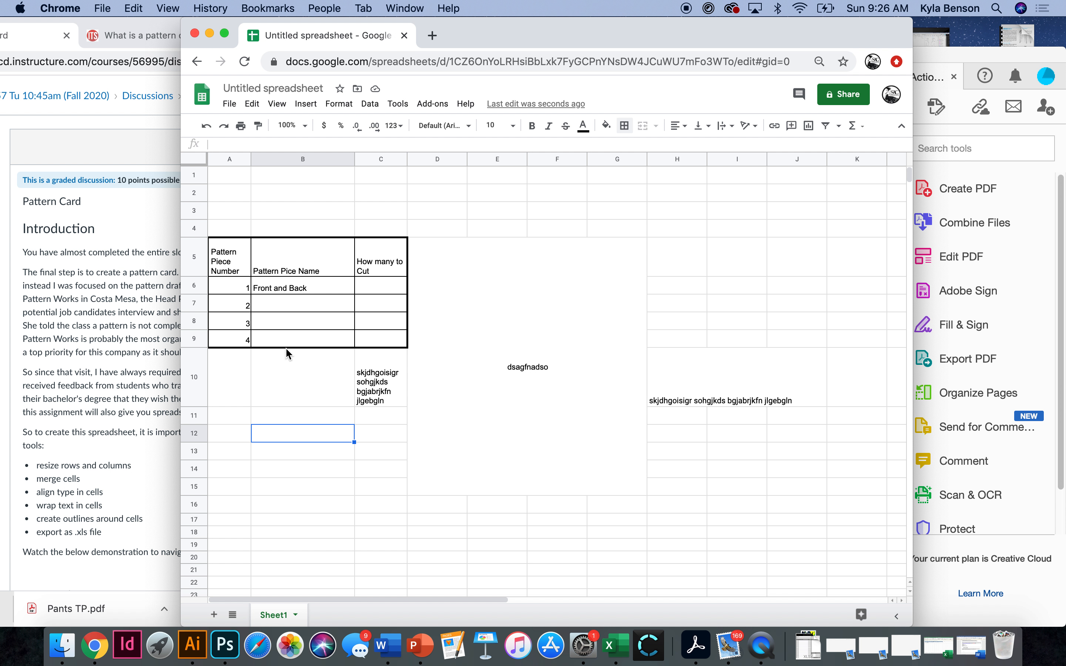
click(548, 293)
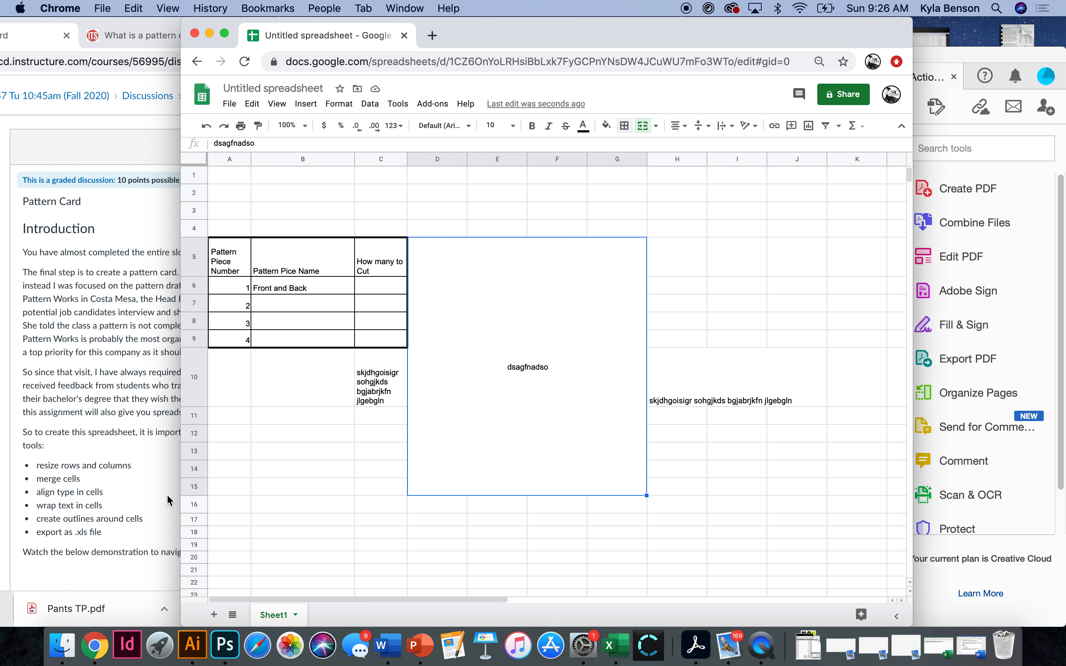
click(236, 384)
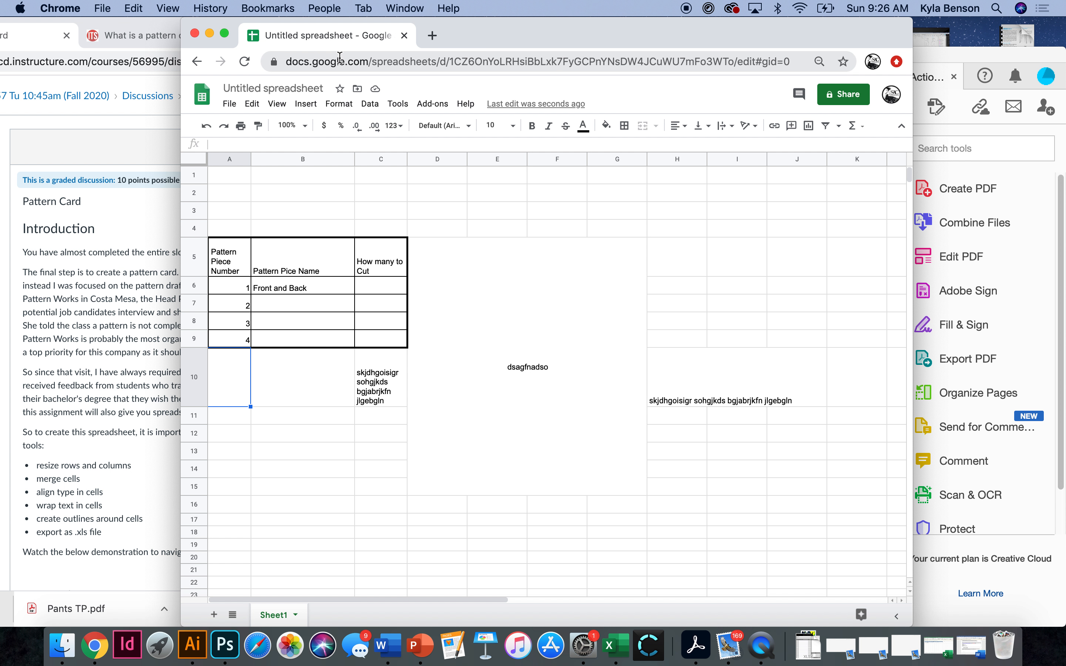
- Start sharing the spreadsheet and save it under the name "Pattern Card Test"
click(844, 94)
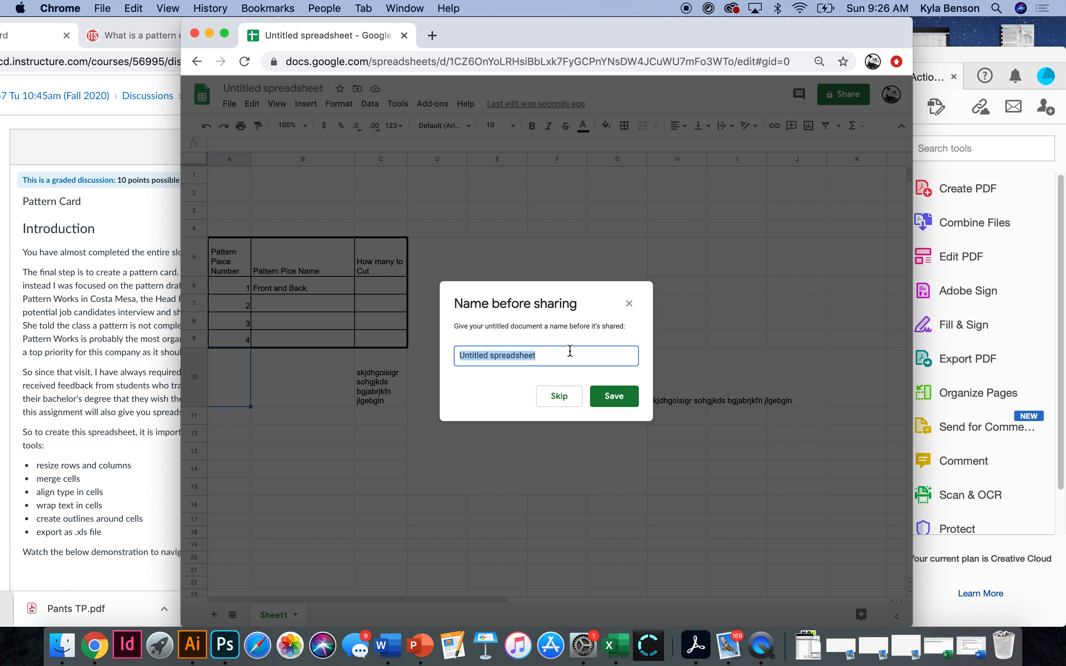
text(Pattern Card Test)
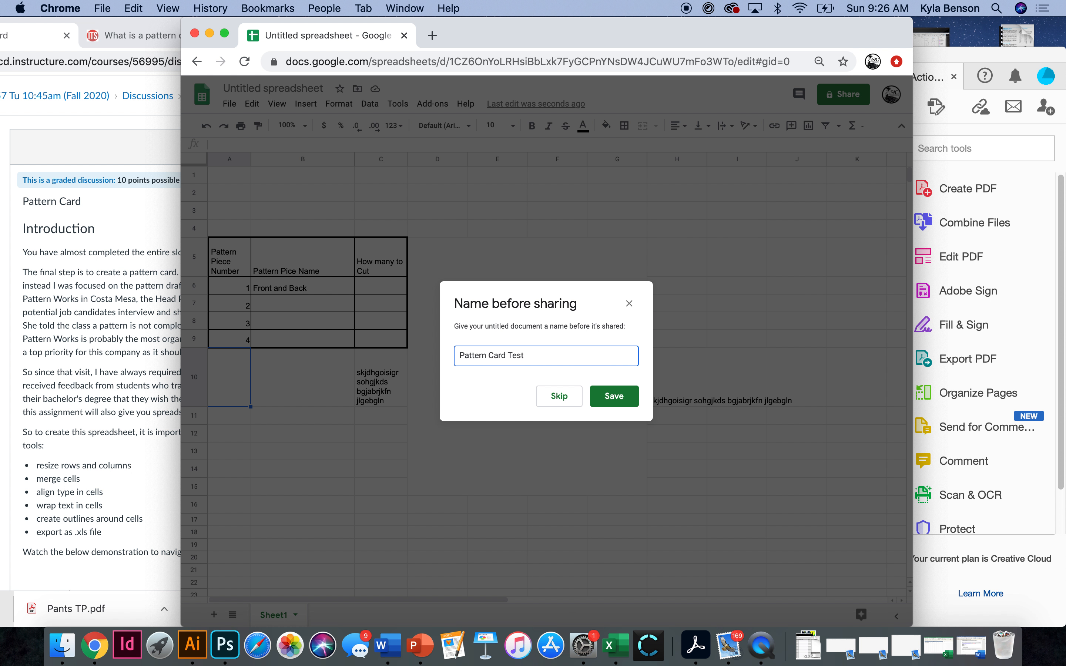
click(612, 396)
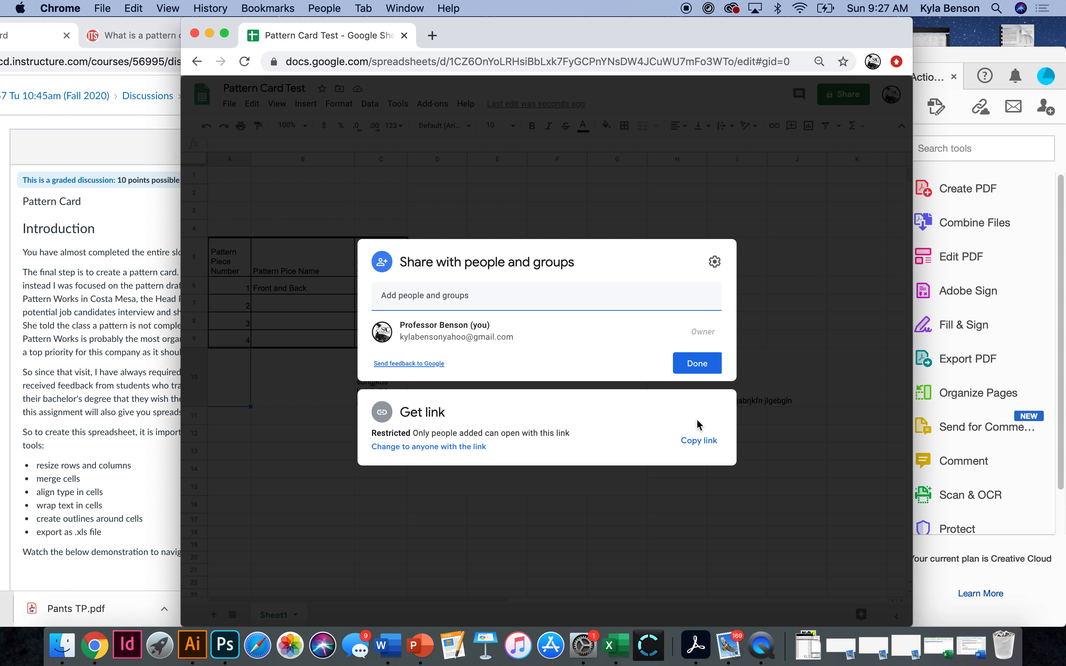
- Set link access to "Anyone with the link" with the Viewer role and copy the link
click(715, 265)
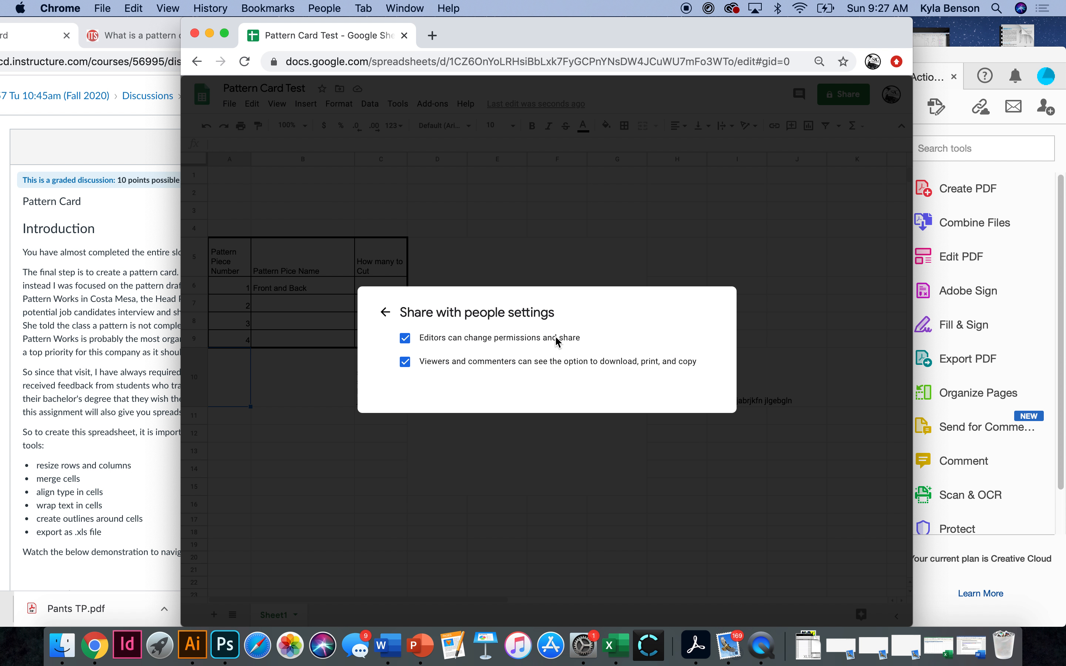
click(386, 312)
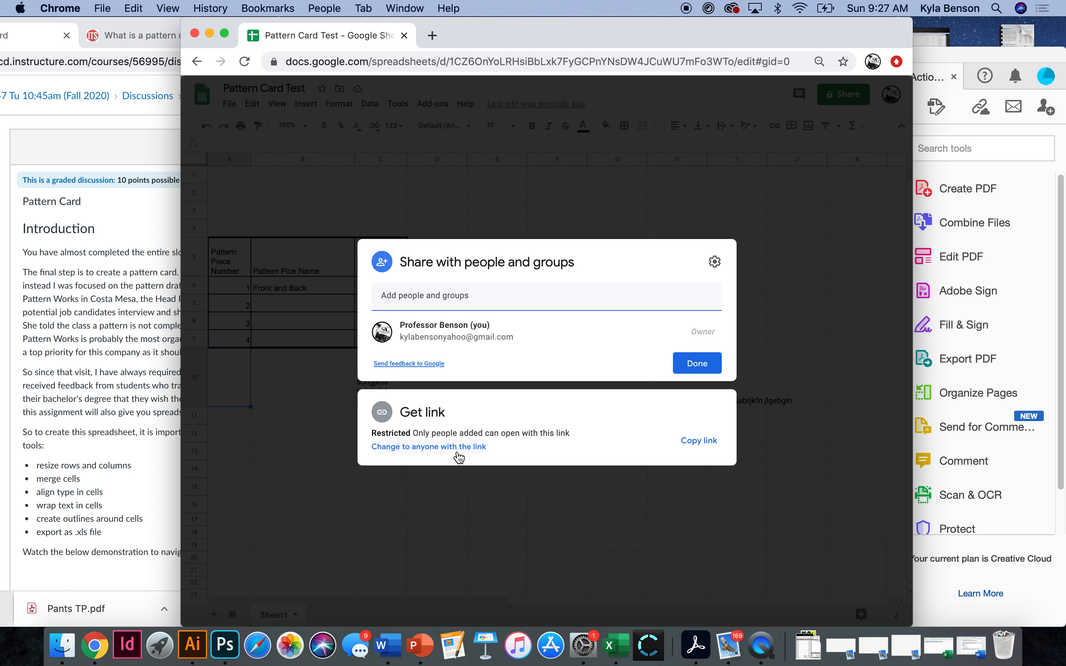
click(418, 448)
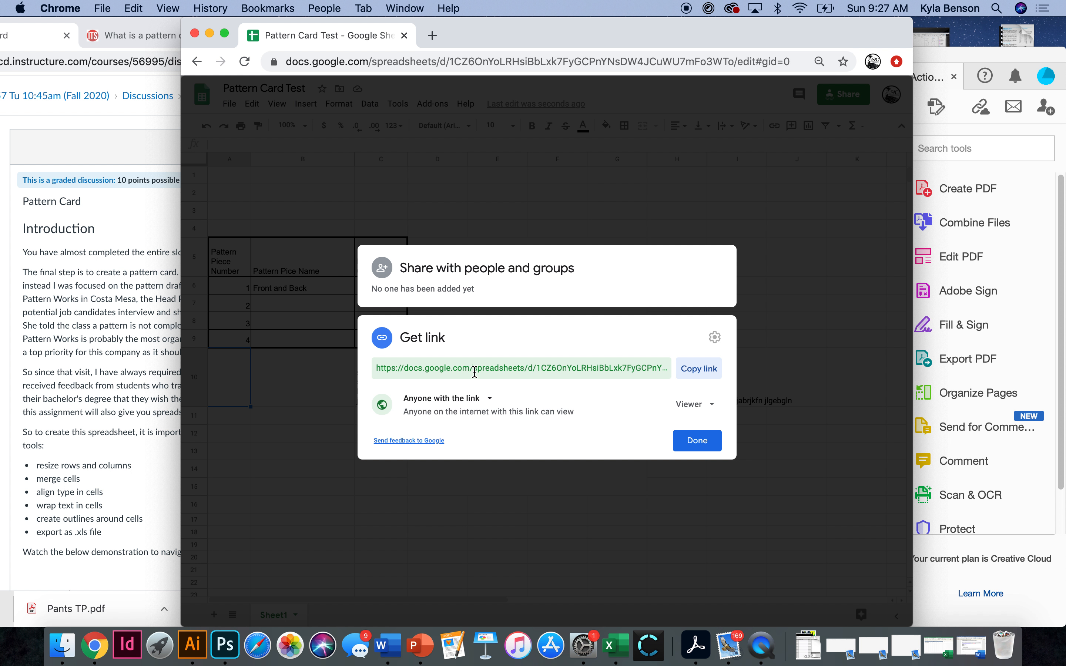
click(699, 407)
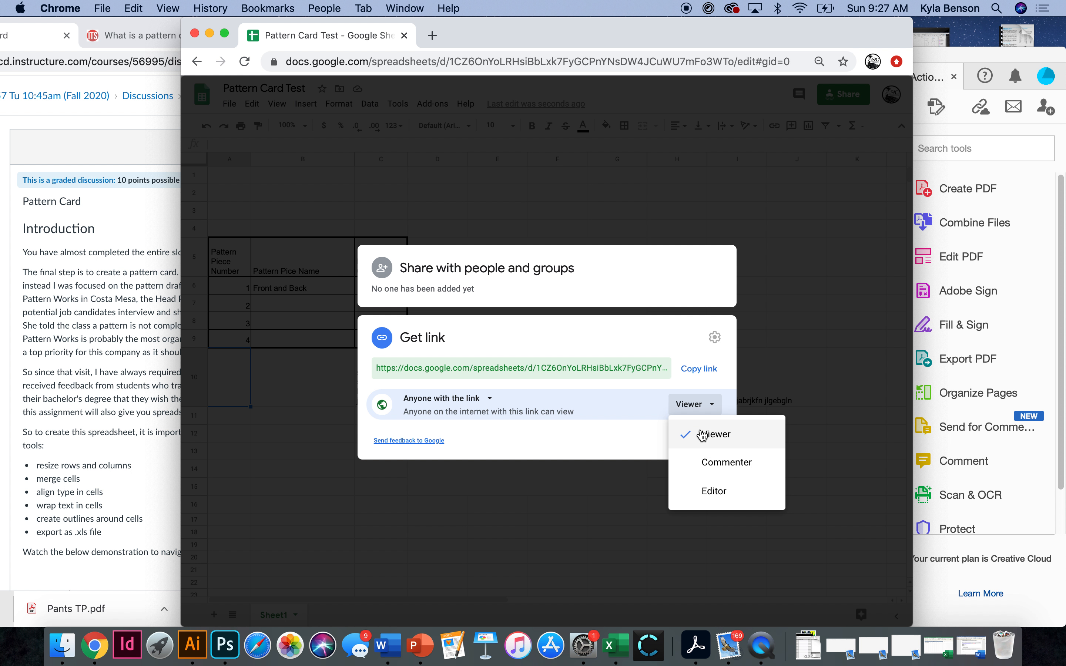
click(511, 441)
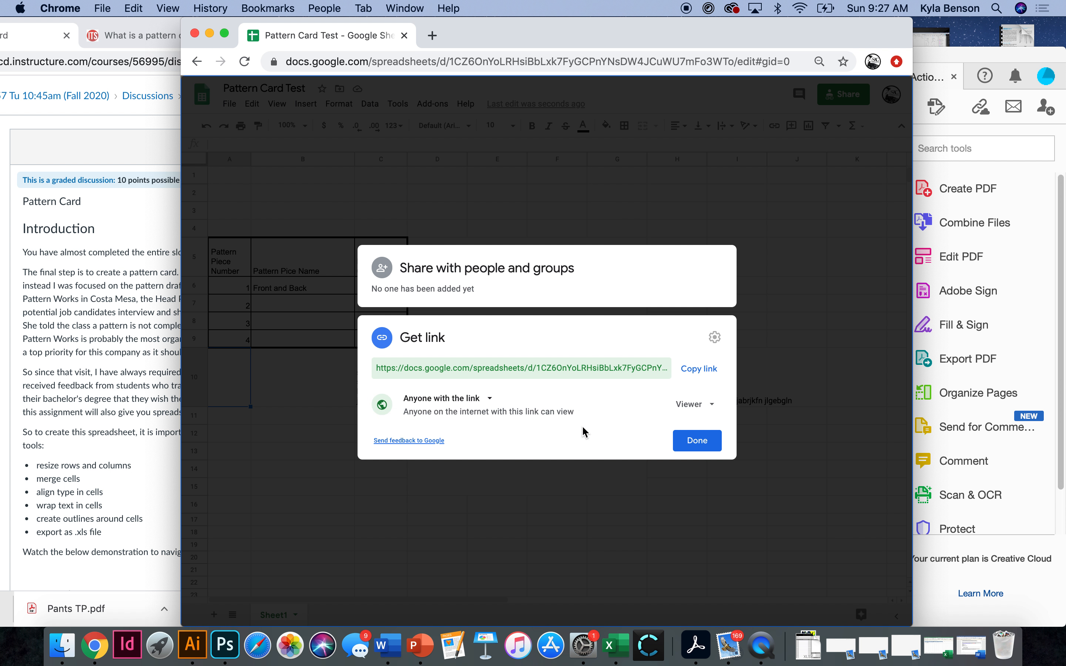
click(683, 370)
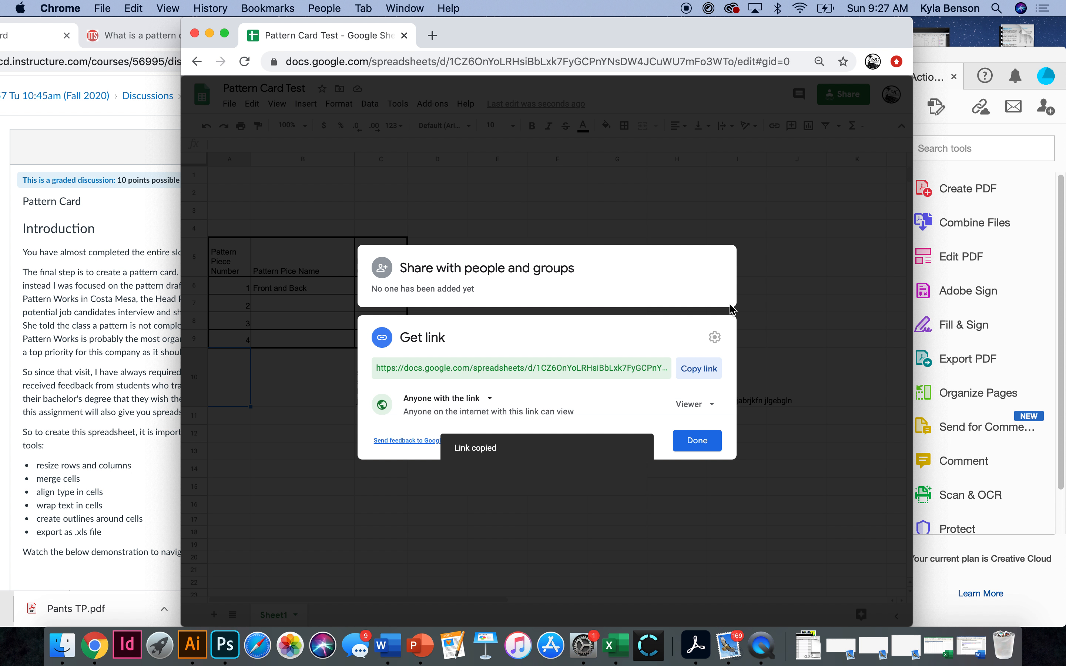
click(743, 258)
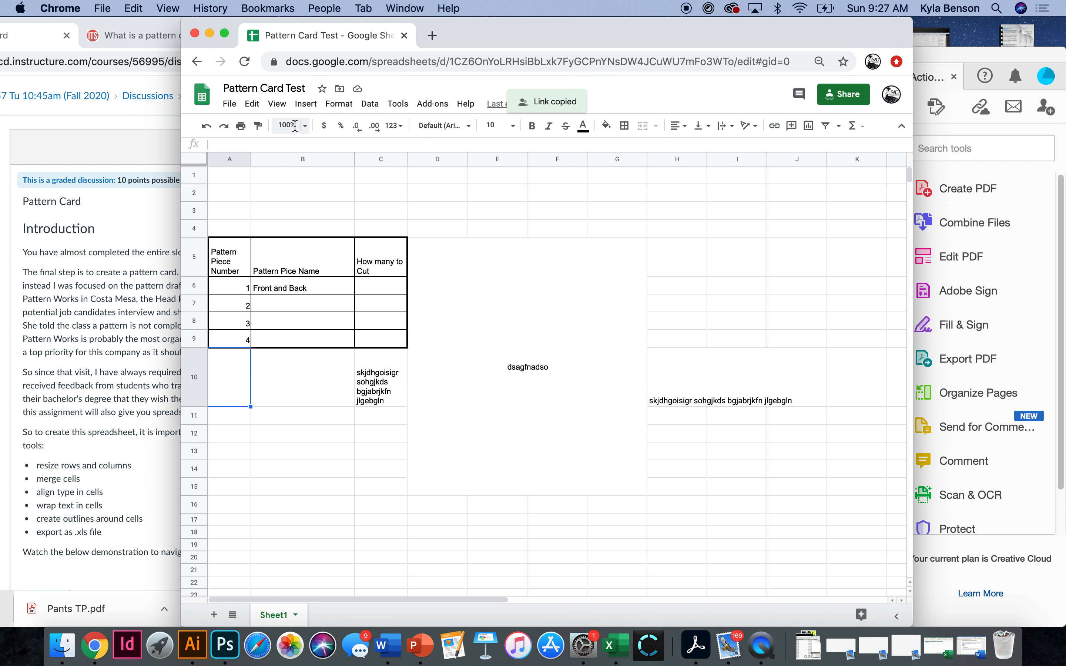
- View the available download formats for the spreadsheet, including Microsoft Excel (.xlsx)
click(236, 107)
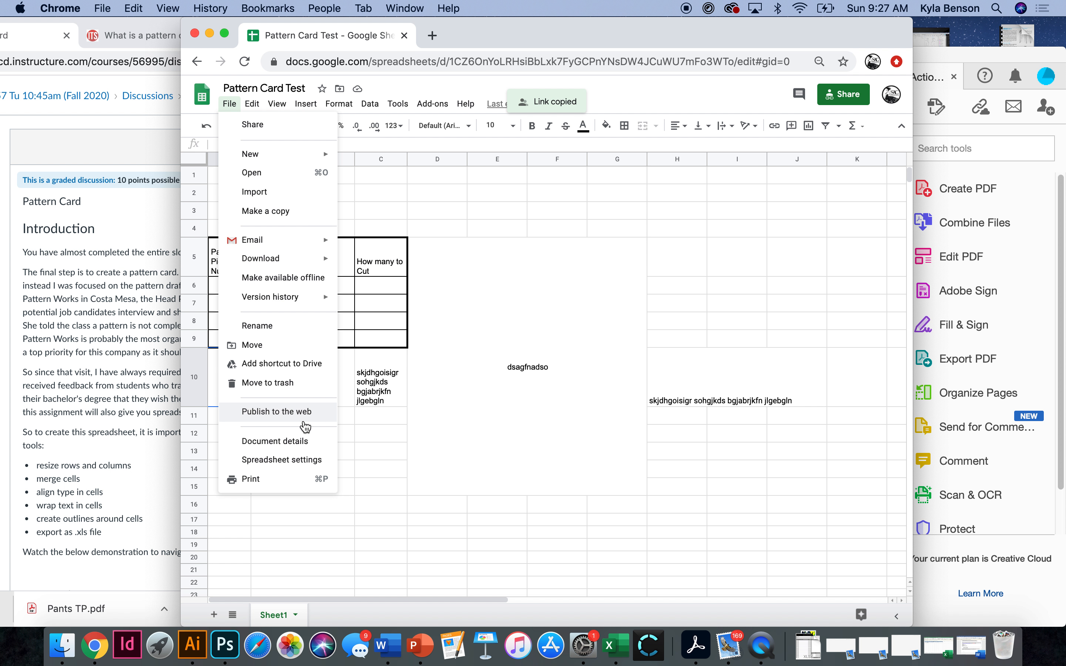
mouse_move(291, 262)
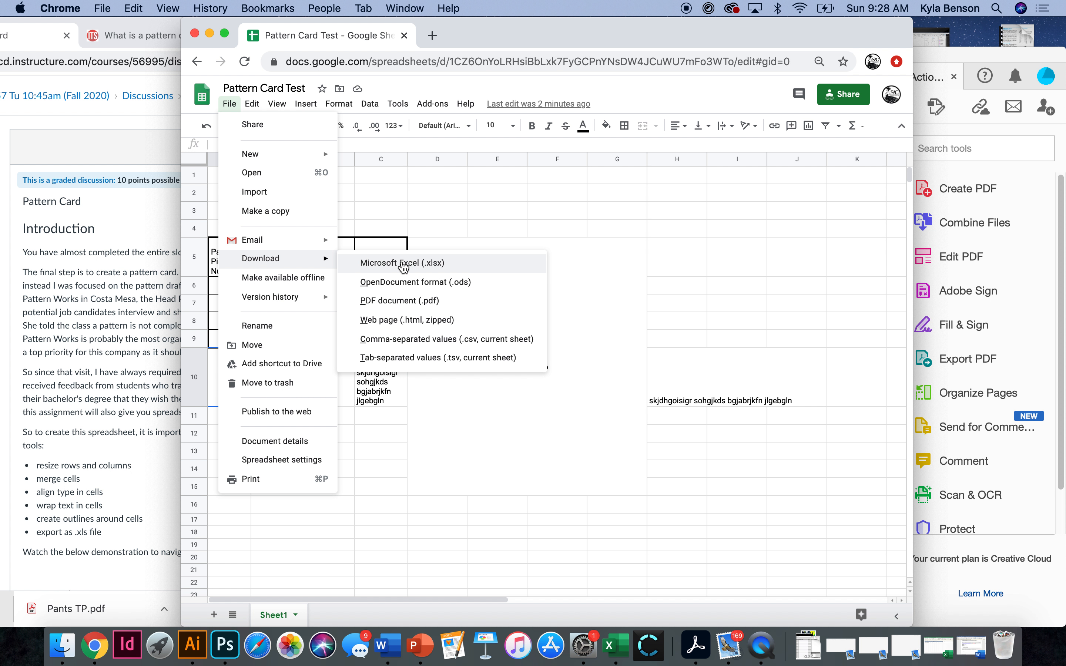
click(439, 206)
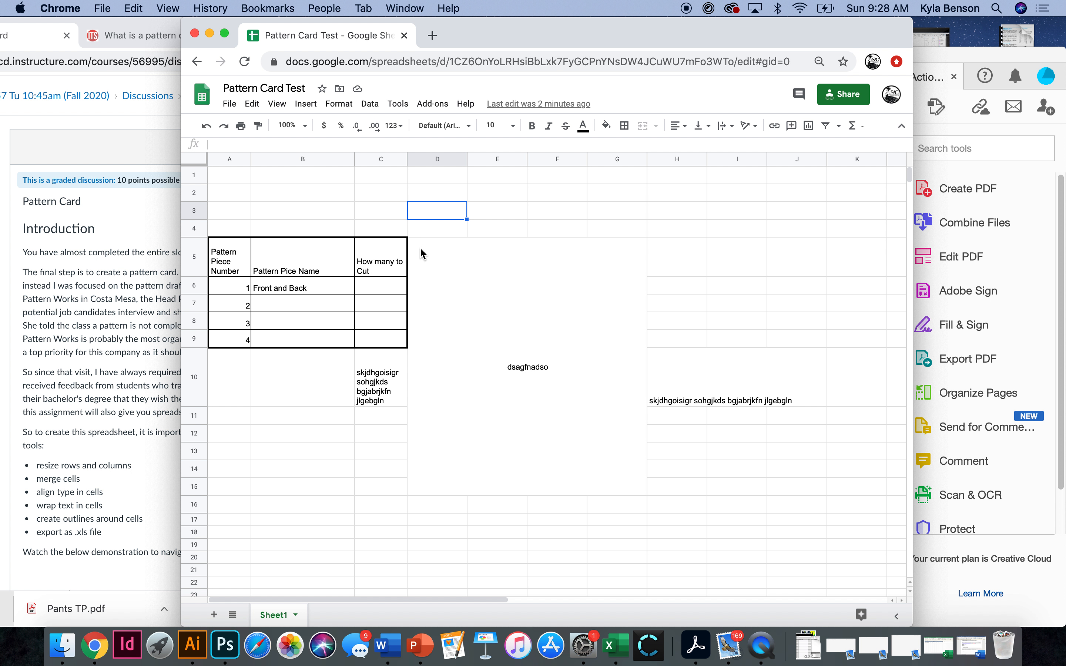
click(396, 255)
click(383, 289)
click(315, 285)
click(315, 257)
click(307, 312)
click(306, 322)
click(308, 365)
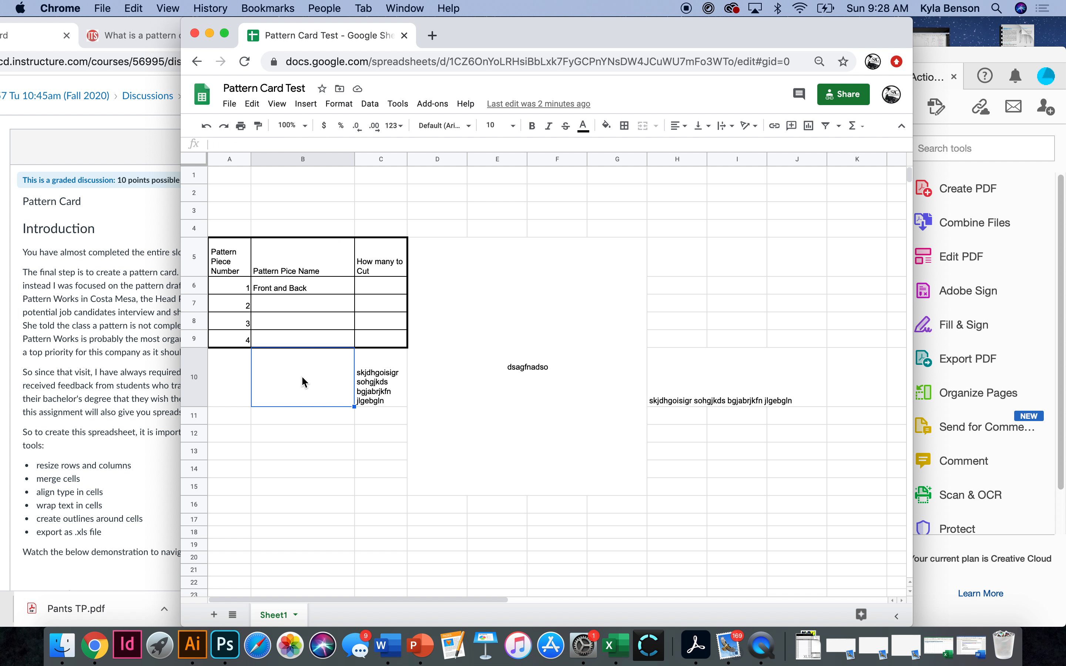
click(327, 504)
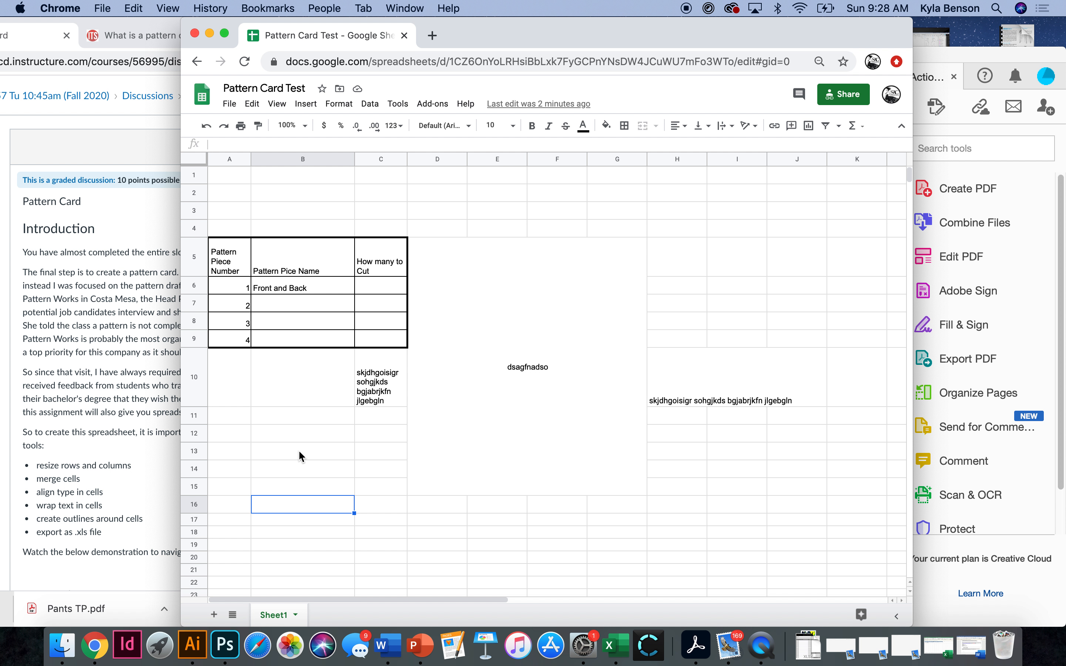